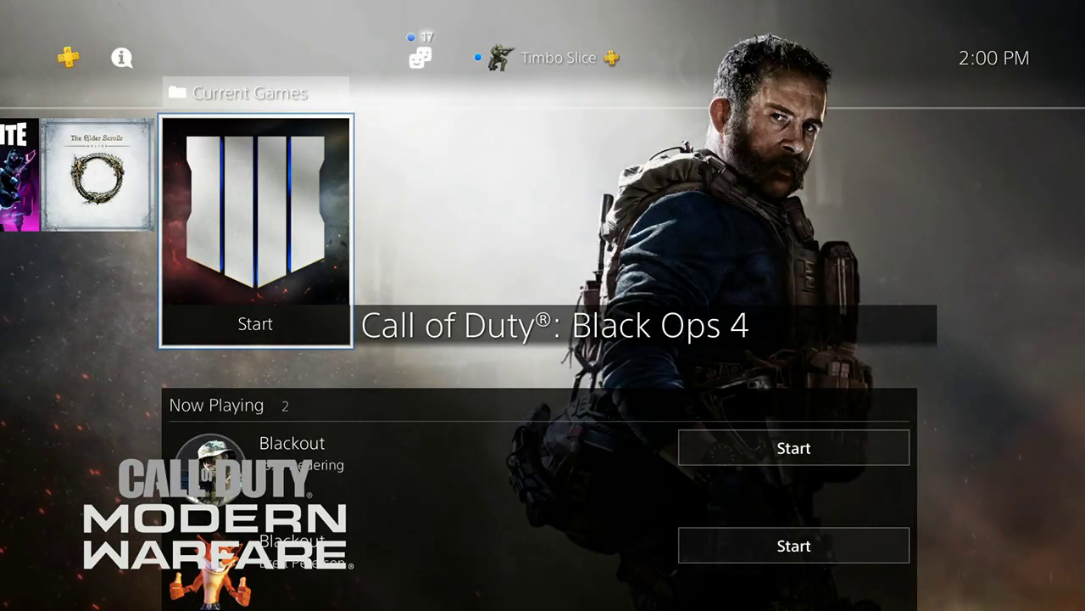
Launch Capture Gallery from the Library's Applications.
{"action": "key", "text": "Up"}
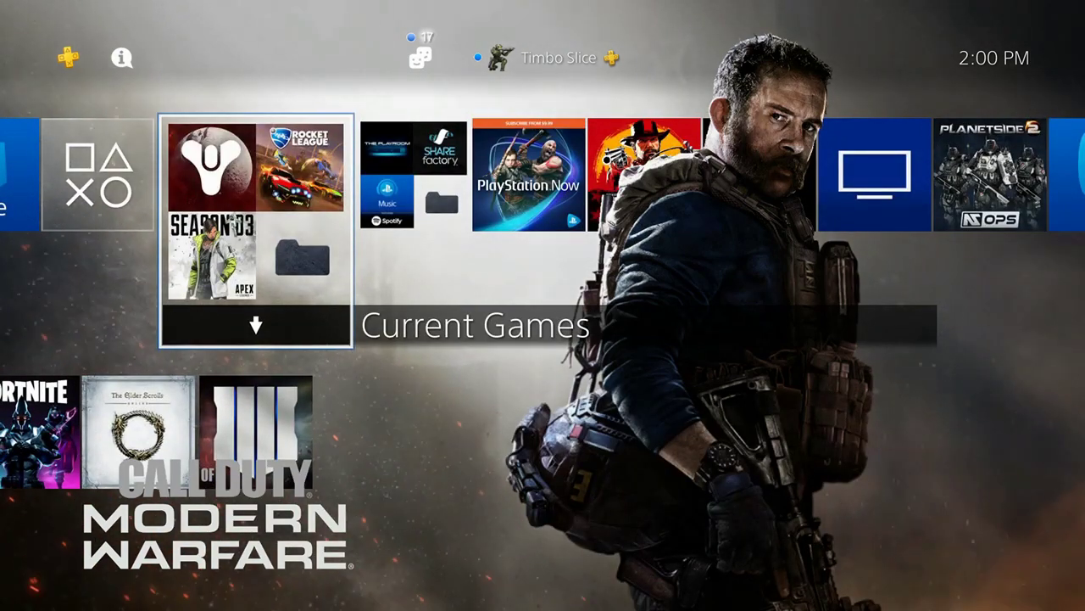
{"action": "key", "text": "Right"}
{"action": "key", "text": "Right"}
{"action": "key", "text": "Right"}
{"action": "key", "text": "Right"}
{"action": "key", "text": "Right"}
{"action": "key", "text": "Right"}
{"action": "key", "text": "Right"}
{"action": "key", "text": "Right"}
{"action": "key", "text": "Right"}
{"action": "key", "text": "Right"}
{"action": "key", "text": "Right"}
{"action": "key", "text": "Right"}
{"action": "key", "text": "Right"}
{"action": "key", "text": "Right"}
{"action": "key", "text": "Right"}
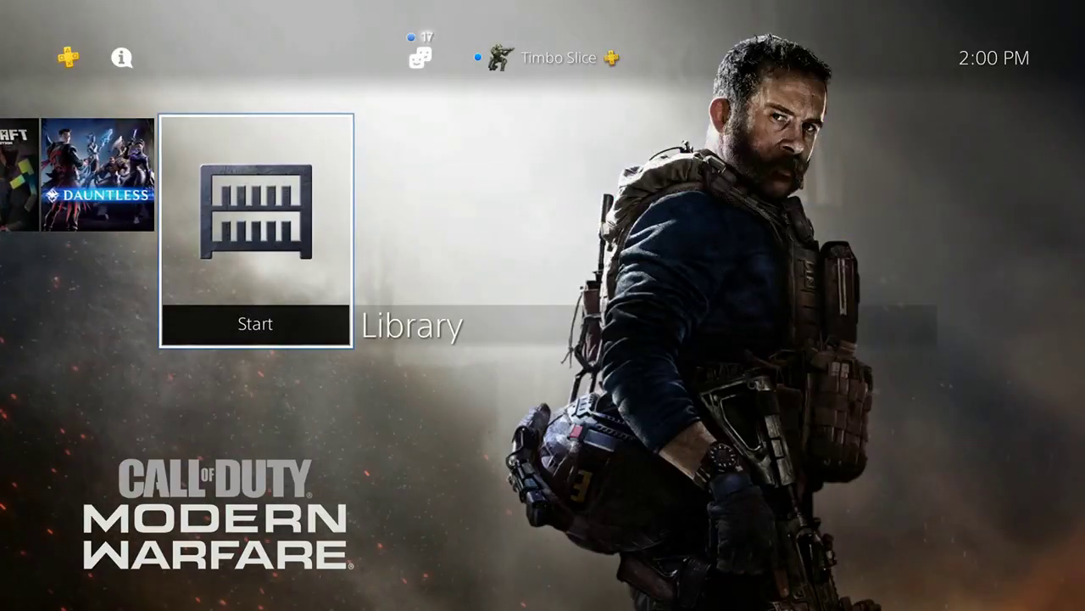
{"action": "key", "text": "Return"}
{"action": "key", "text": "Down"}
{"action": "key", "text": "Down"}
{"action": "key", "text": "Down"}
{"action": "key", "text": "Right"}
{"action": "key", "text": "Right"}
{"action": "key", "text": "Left"}
{"action": "key", "text": "Return"}
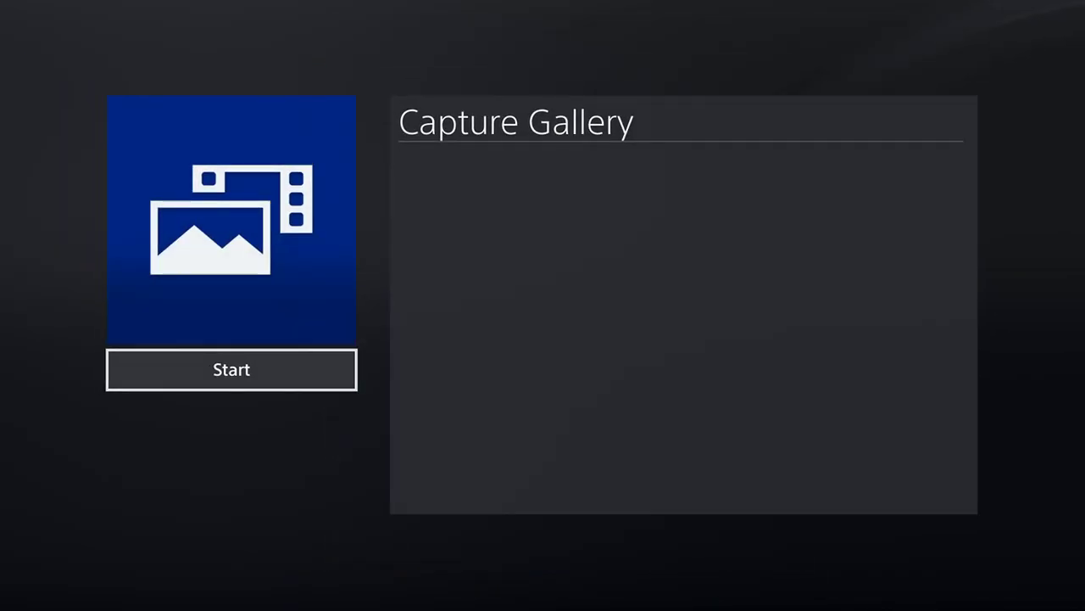
{"action": "key", "text": "Return"}
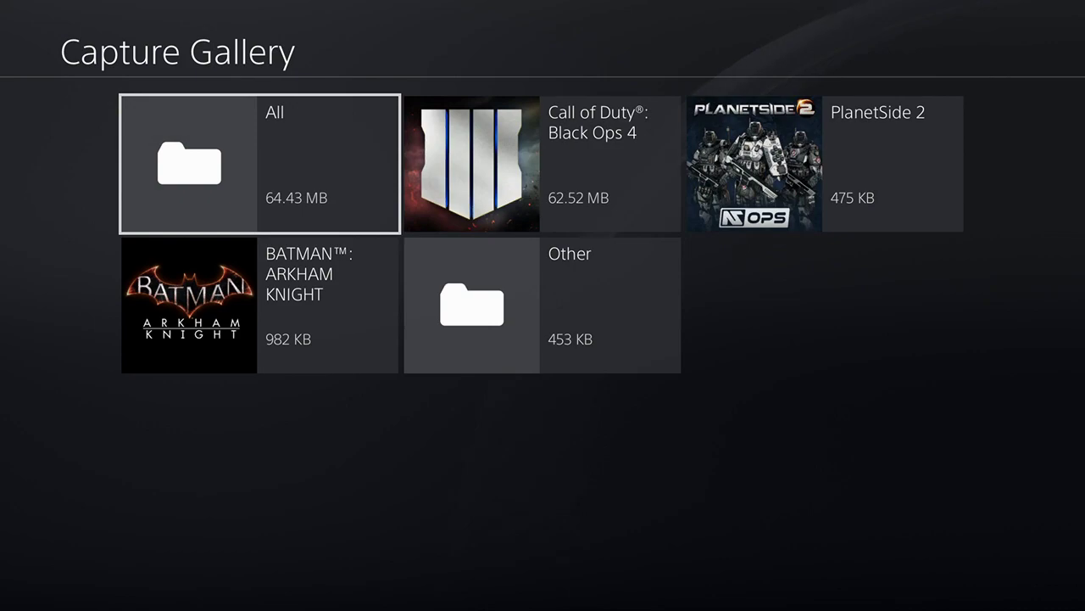
Open the Call of Duty: Black Ops 4 folder and bring up the first clip's options.
{"action": "key", "text": "Right"}
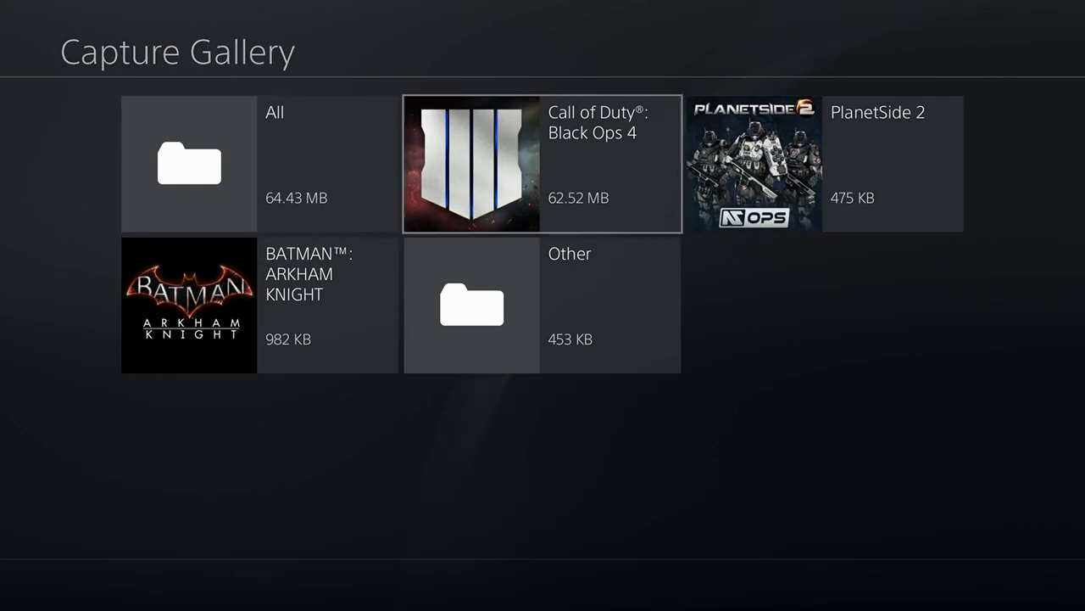
{"action": "key", "text": "Return"}
{"action": "key", "text": "Right"}
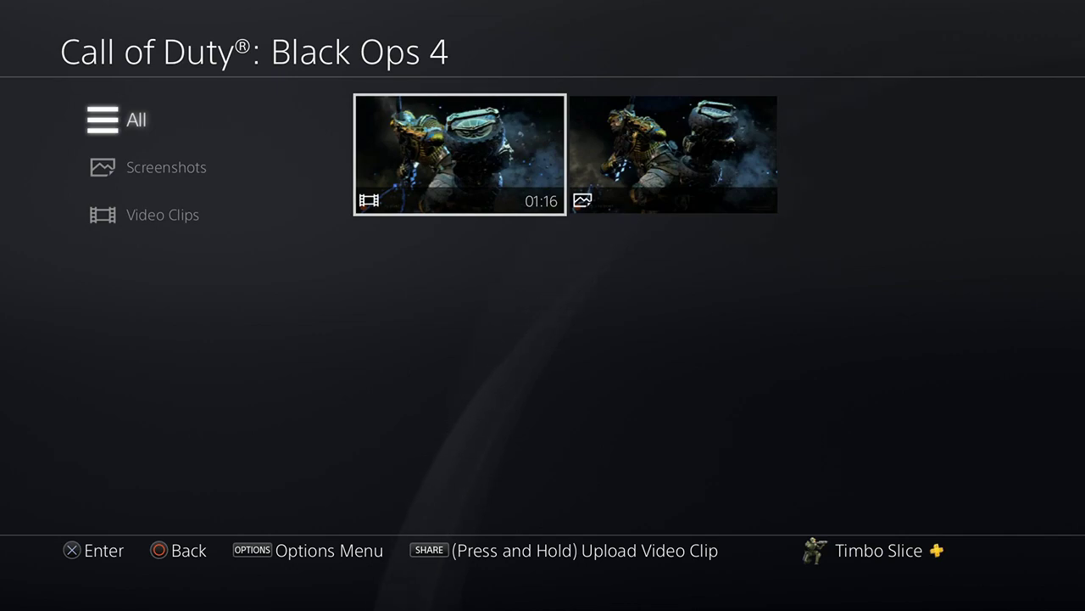
{"action": "key", "text": "Menu"}
Copy the 01:16 Black Ops 4 video clip plus the screenshot to USB storage.
{"action": "key", "text": "Up"}
{"action": "key", "text": "Up"}
{"action": "key", "text": "Up"}
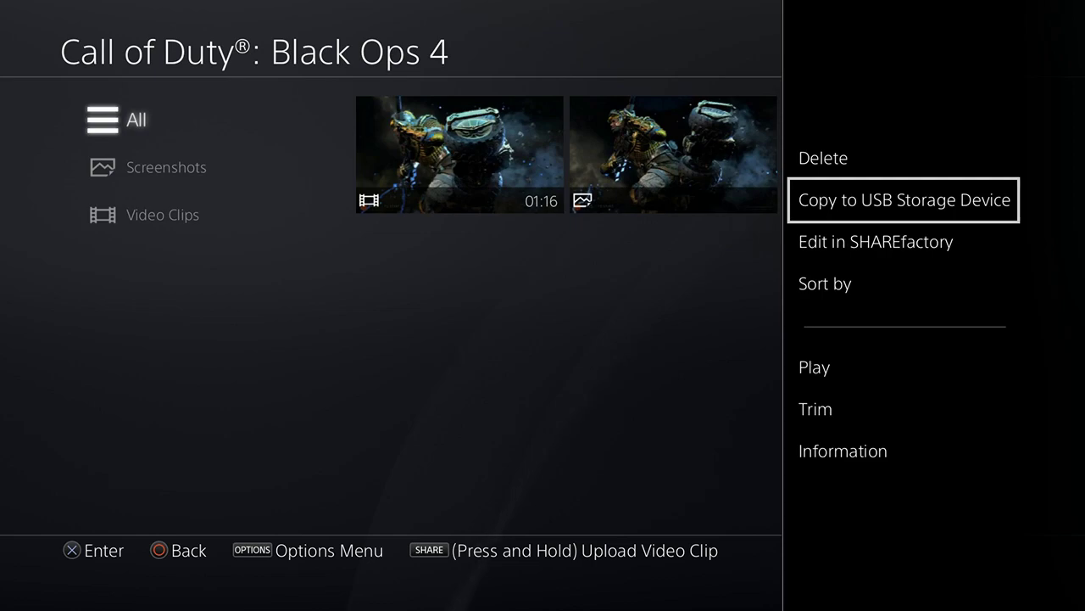
{"action": "key", "text": "Return"}
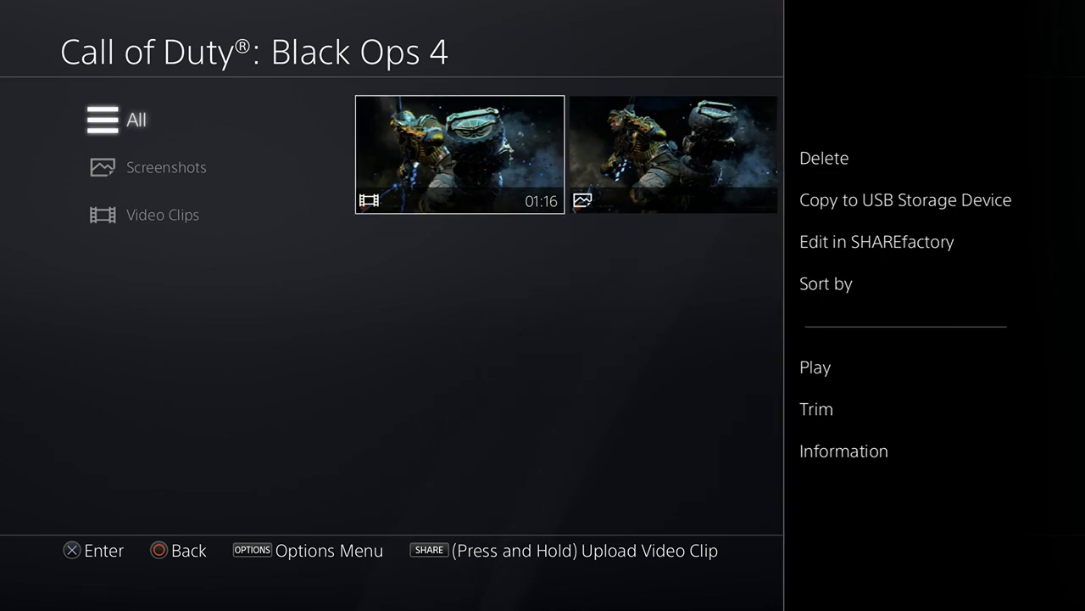
{"action": "key", "text": "Up"}
{"action": "key", "text": "Left"}
{"action": "key", "text": "Right"}
{"action": "key", "text": "Return"}
{"action": "key", "text": "Right"}
{"action": "key", "text": "Return"}
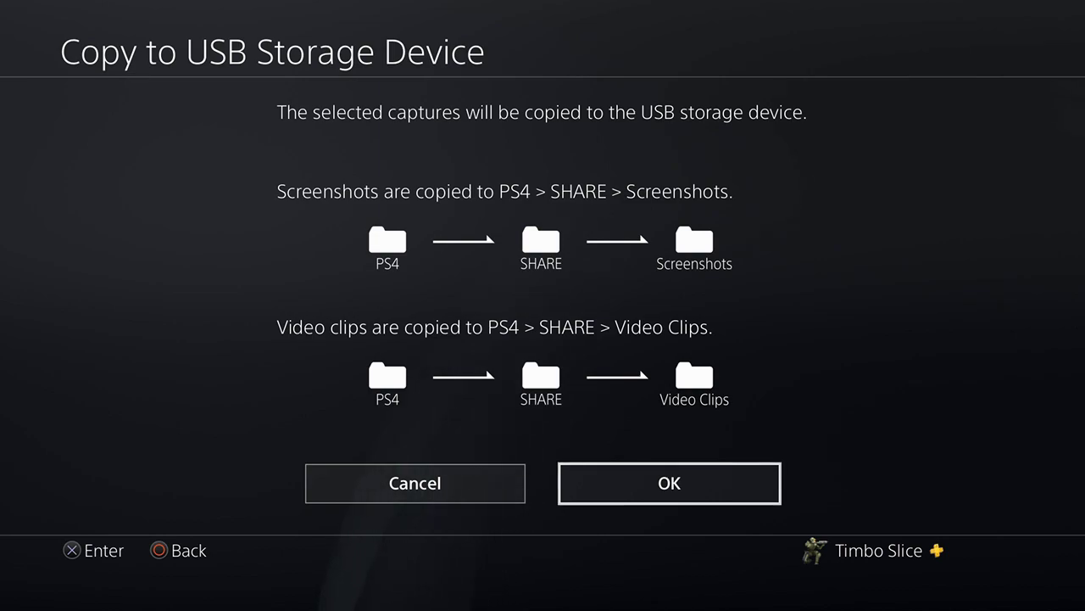
{"action": "key", "text": "Return"}
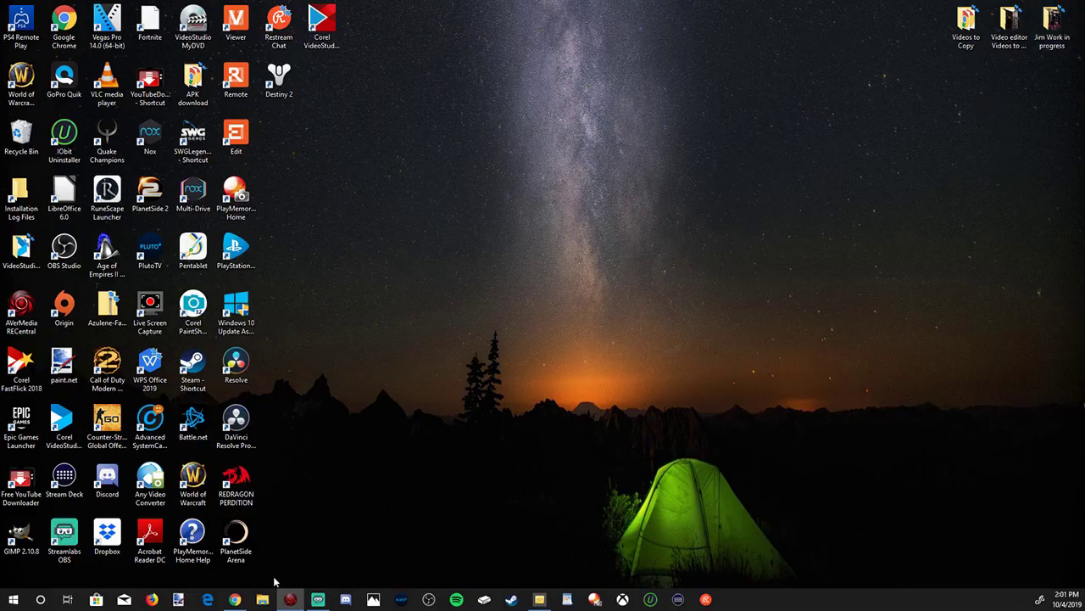
Browse DRIVE 1 (H:) through PS4 > SHARE > Video Clips and play the copied Black Ops 4 MP4.
{"action": "key", "text": "super+e"}
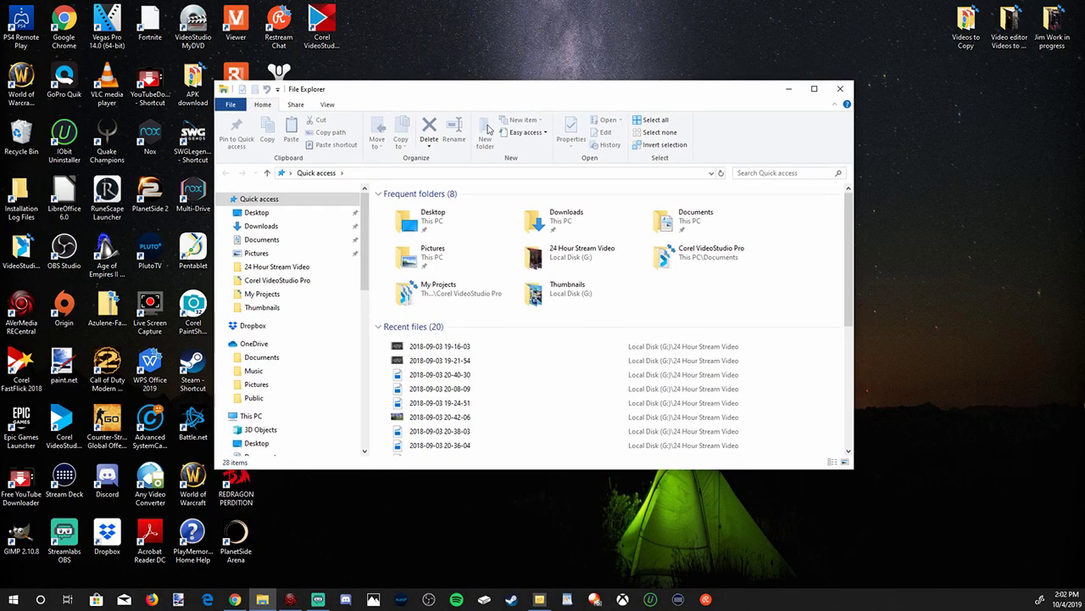
{"action": "scroll", "coordinate": [306, 365], "scroll_direction": "down", "scroll_amount": 4}
{"action": "scroll", "coordinate": [306, 366], "scroll_direction": "down", "scroll_amount": 3}
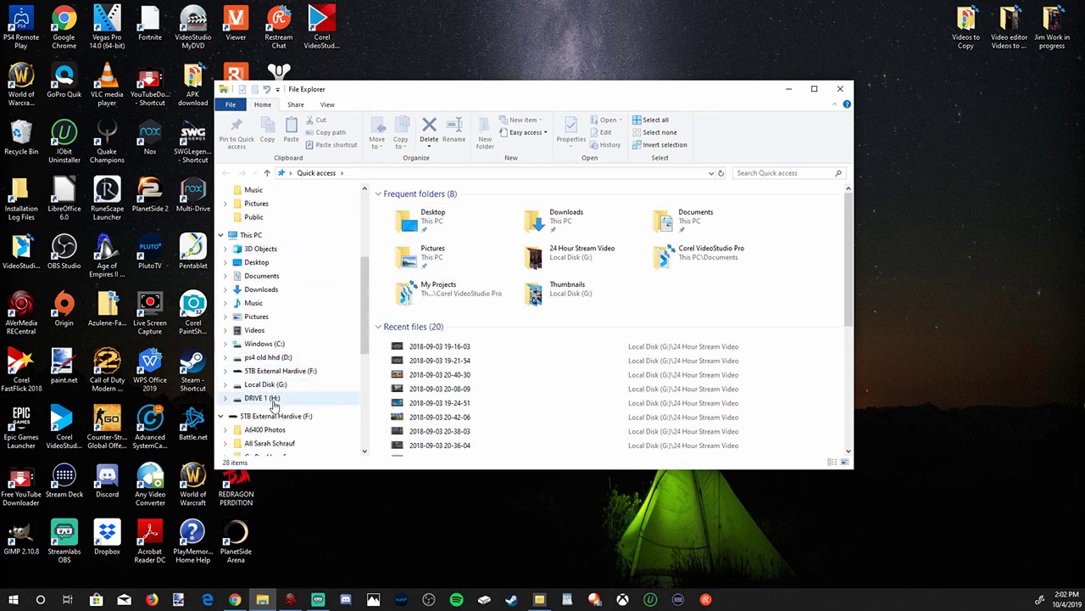
{"action": "left_click", "coordinate": [263, 398]}
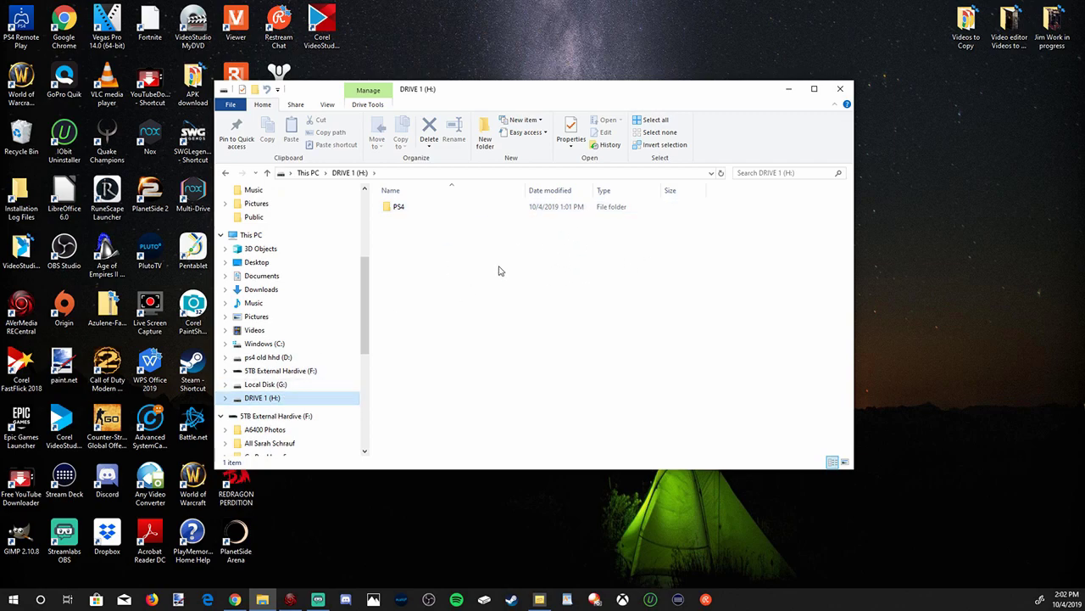
{"action": "double_click", "coordinate": [462, 208]}
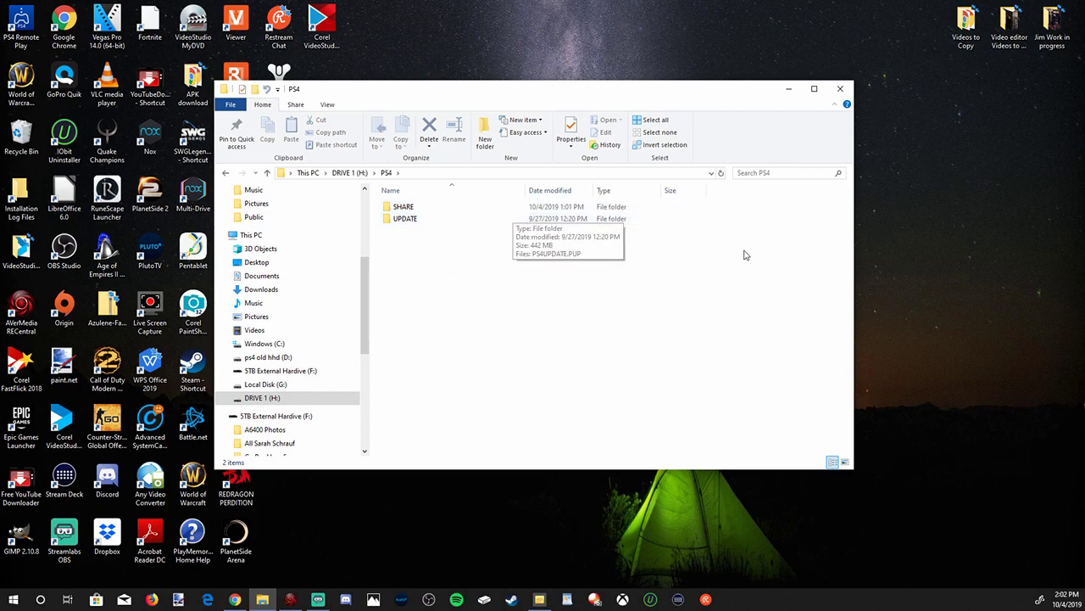
{"action": "double_click", "coordinate": [411, 208]}
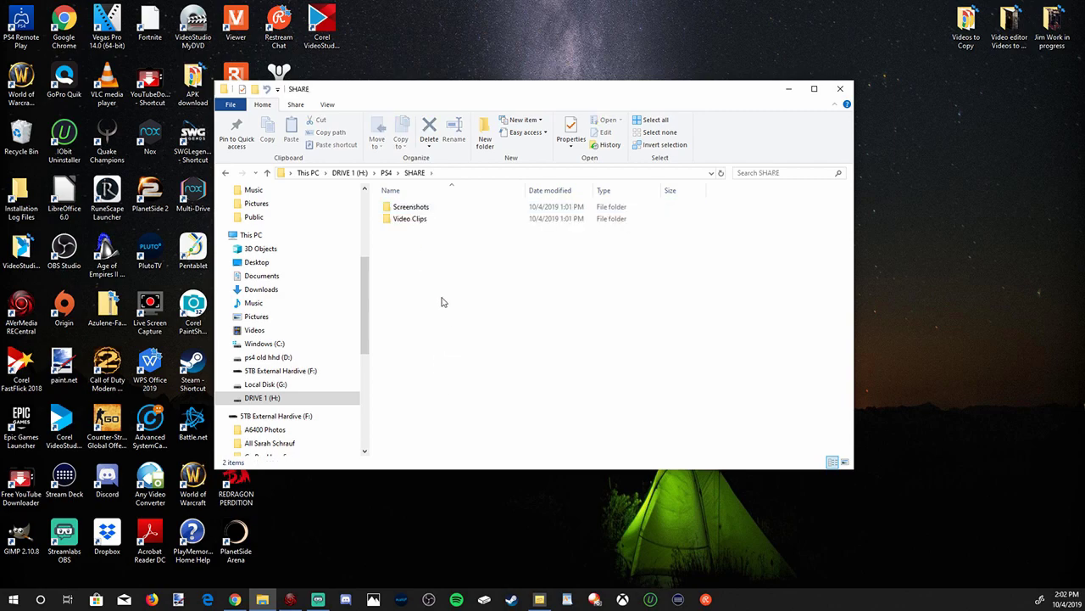
{"action": "double_click", "coordinate": [439, 221]}
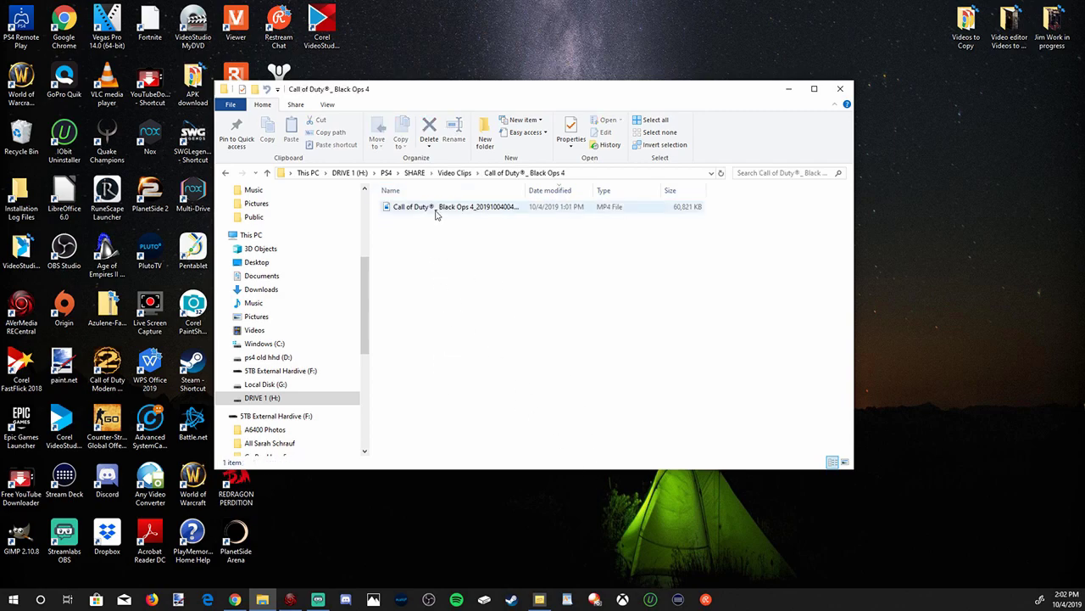
{"action": "double_click", "coordinate": [436, 212]}
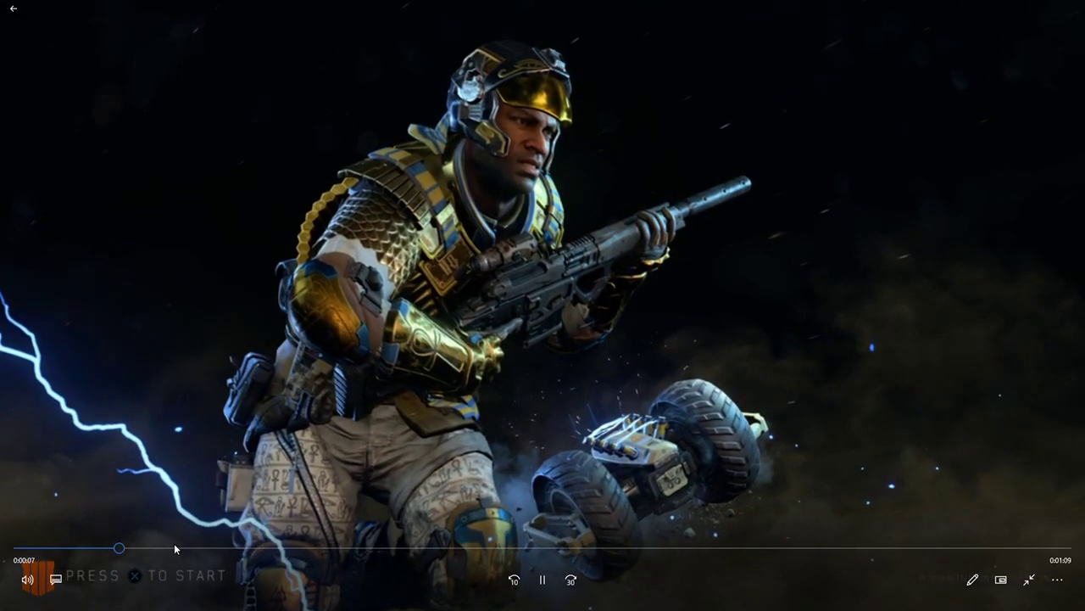
Skip the clip ahead past 0:00:23, close Movies & TV, and bring up RECentral.
{"action": "left_click_drag", "start_coordinate": [174, 548], "coordinate": [412, 548]}
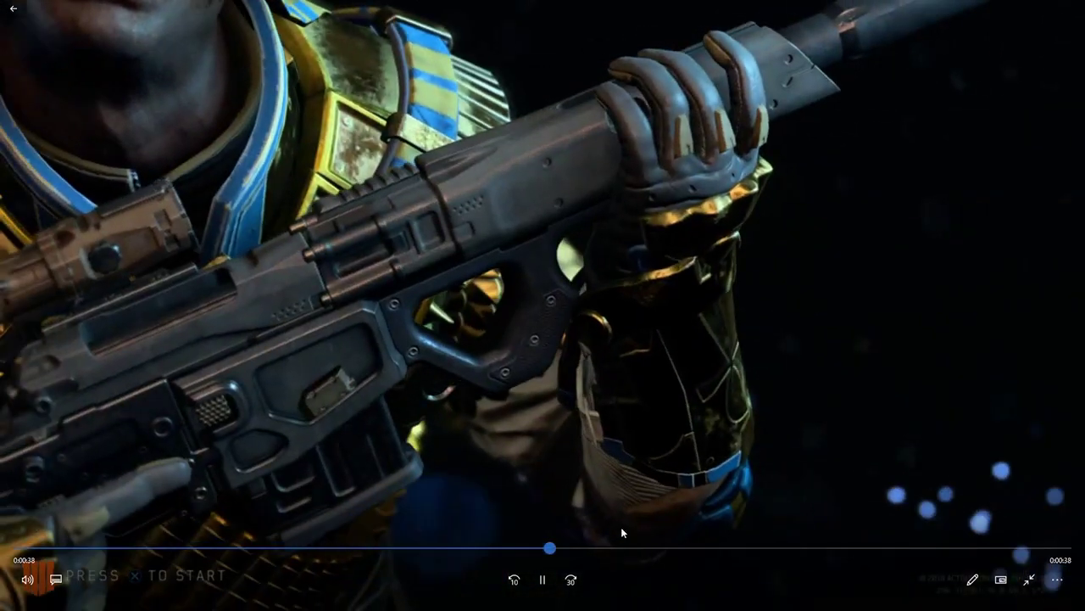
{"action": "left_click", "coordinate": [666, 548]}
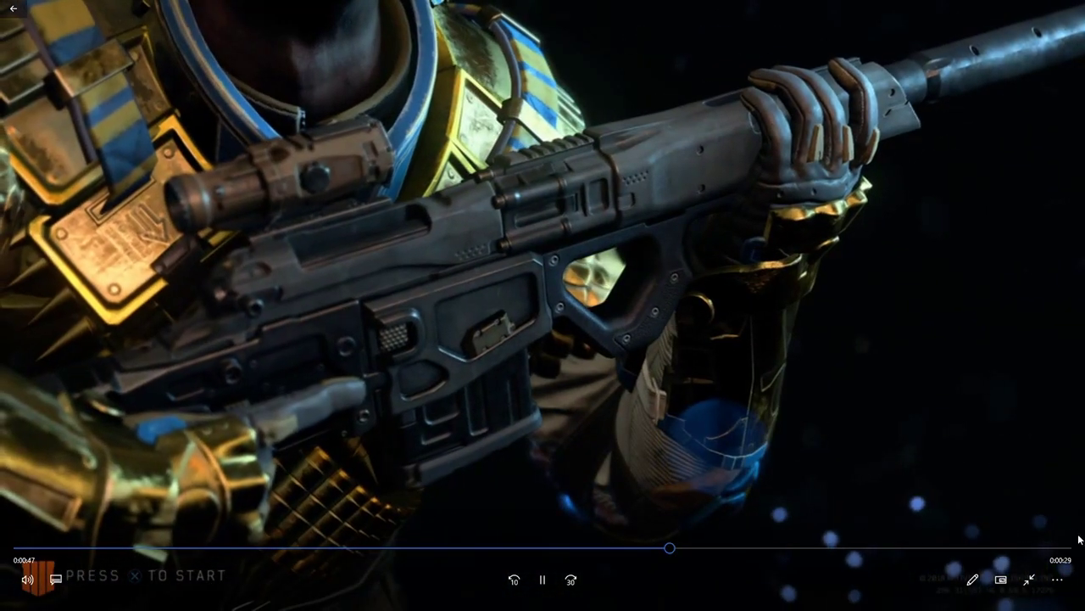
{"action": "key", "text": "Escape"}
{"action": "key", "text": "alt+F4"}
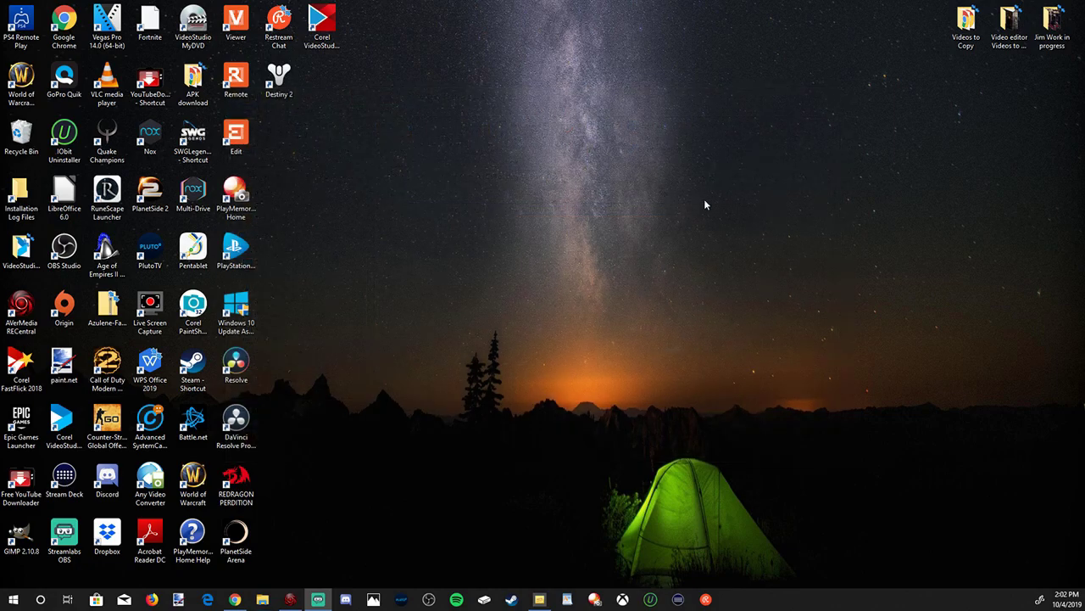
{"action": "mouse_move", "coordinate": [289, 602]}
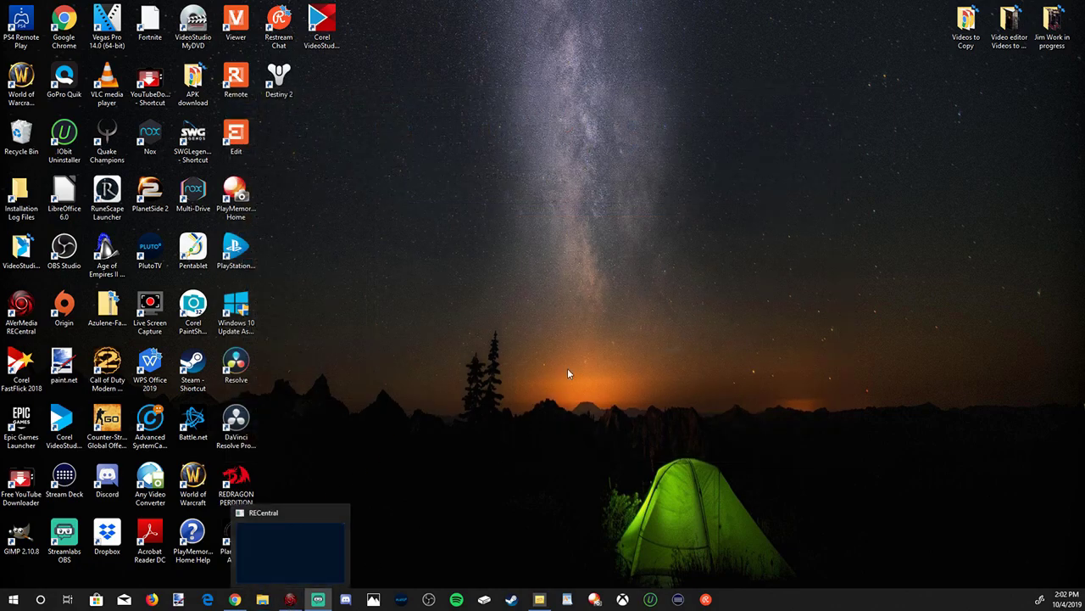
{"action": "left_click", "coordinate": [291, 599]}
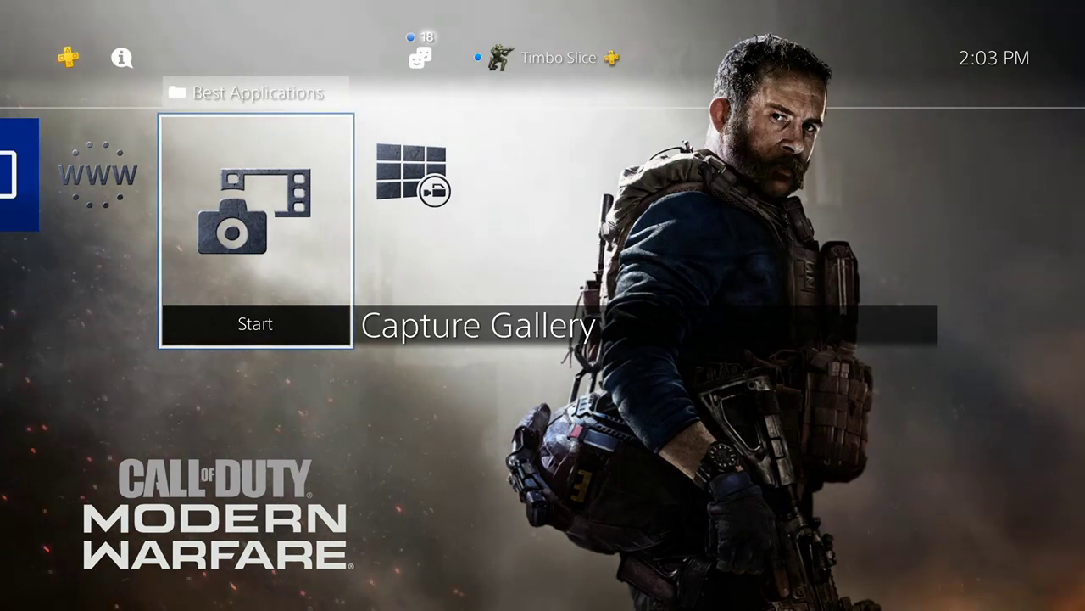
Back out of Best Applications and move up to the Friends/function row.
{"action": "key", "text": "Escape"}
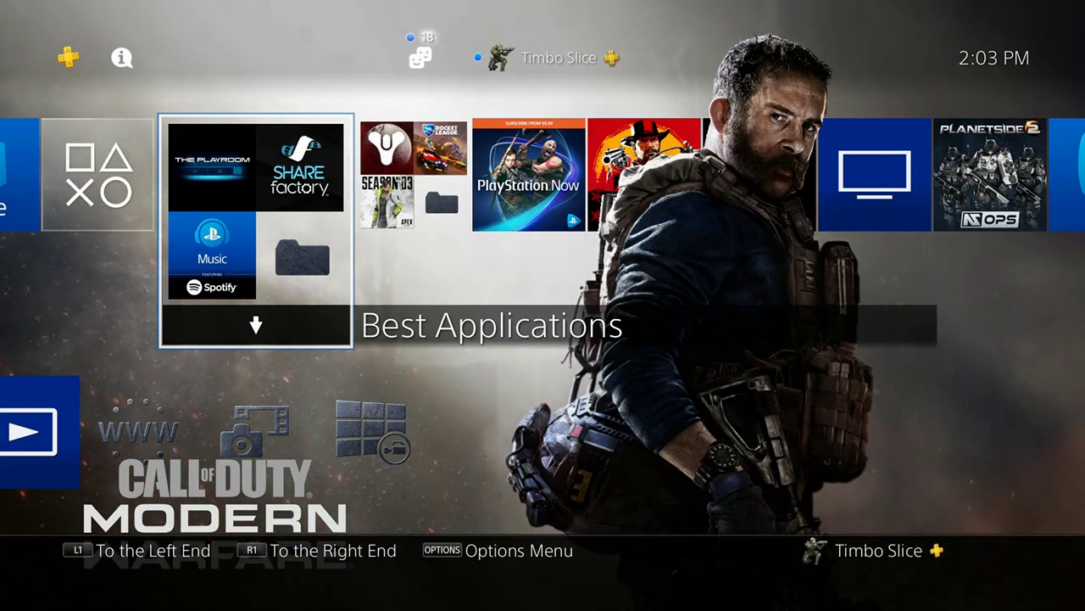
{"action": "key", "text": "Up"}
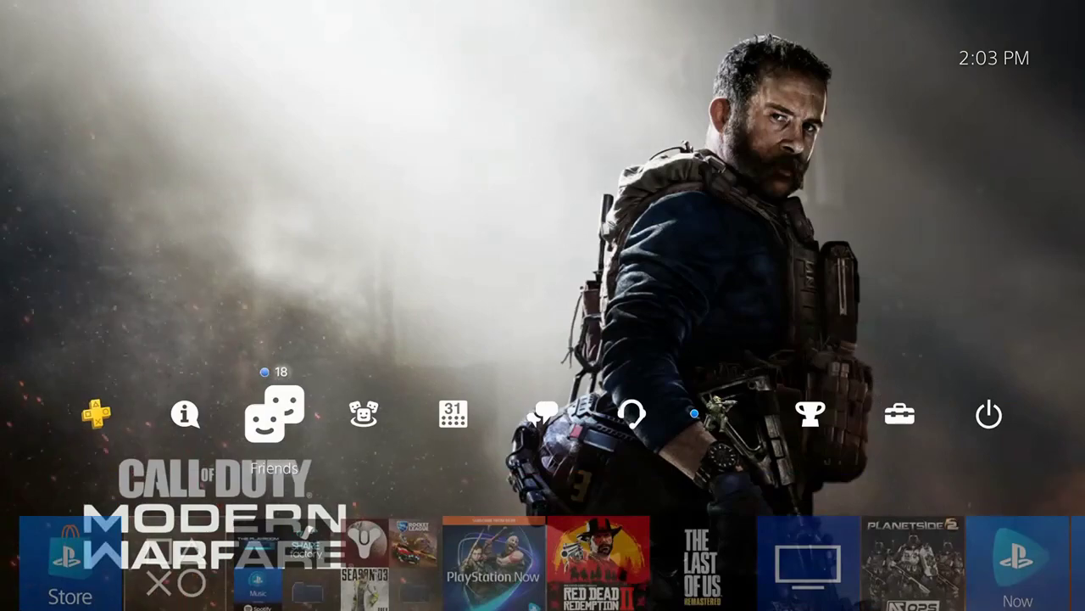
Open Settings > Account Management > Link with Other Services.
{"action": "key", "text": "Right"}
{"action": "key", "text": "Right"}
{"action": "key", "text": "Right"}
{"action": "key", "text": "Right"}
{"action": "key", "text": "Right"}
{"action": "key", "text": "Right"}
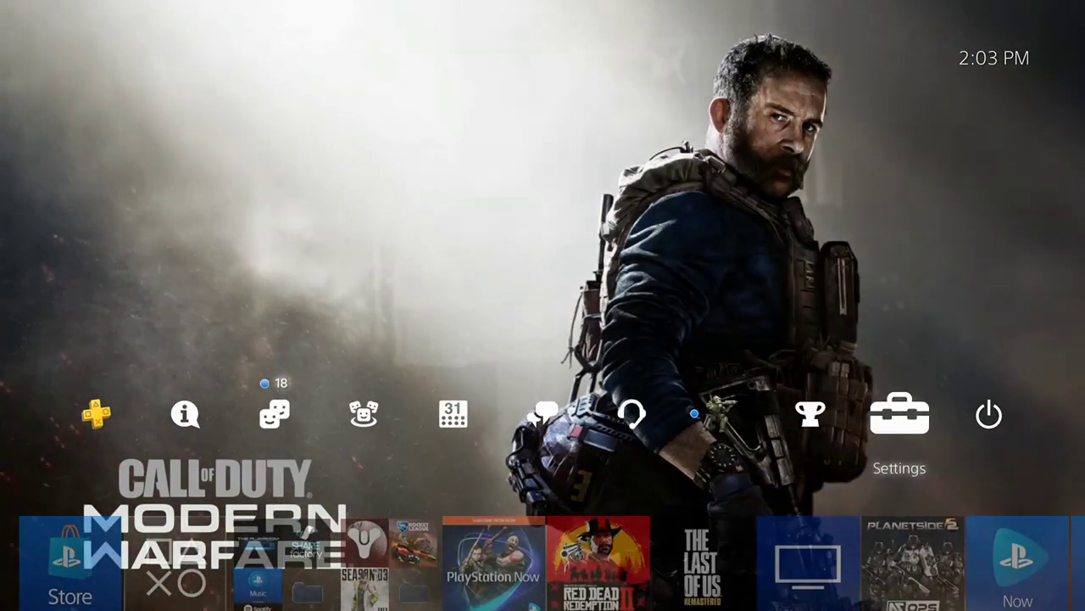
{"action": "key", "text": "Return"}
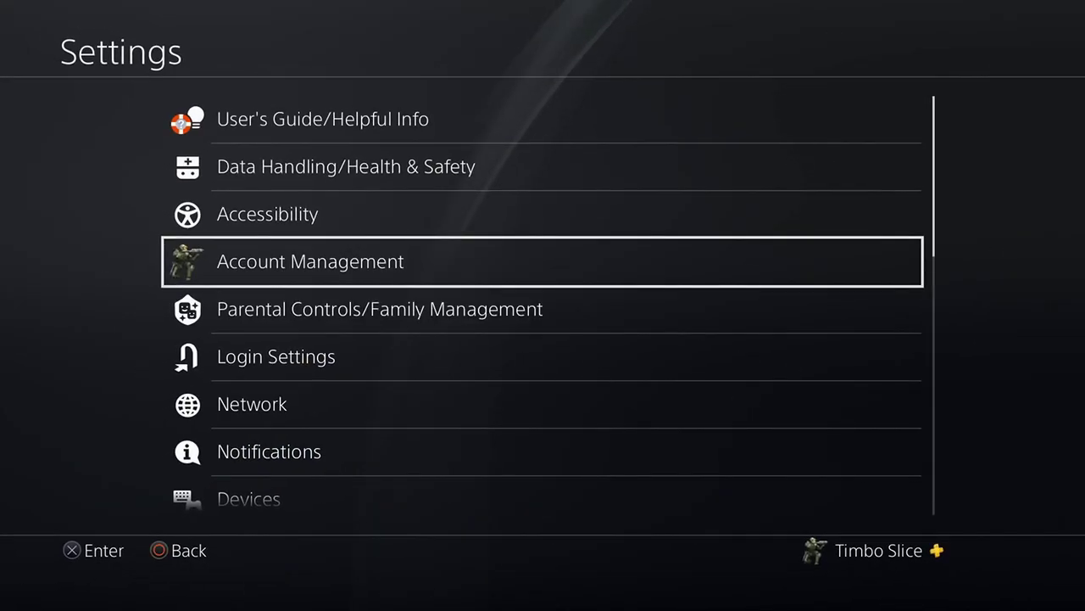
{"action": "key", "text": "Return"}
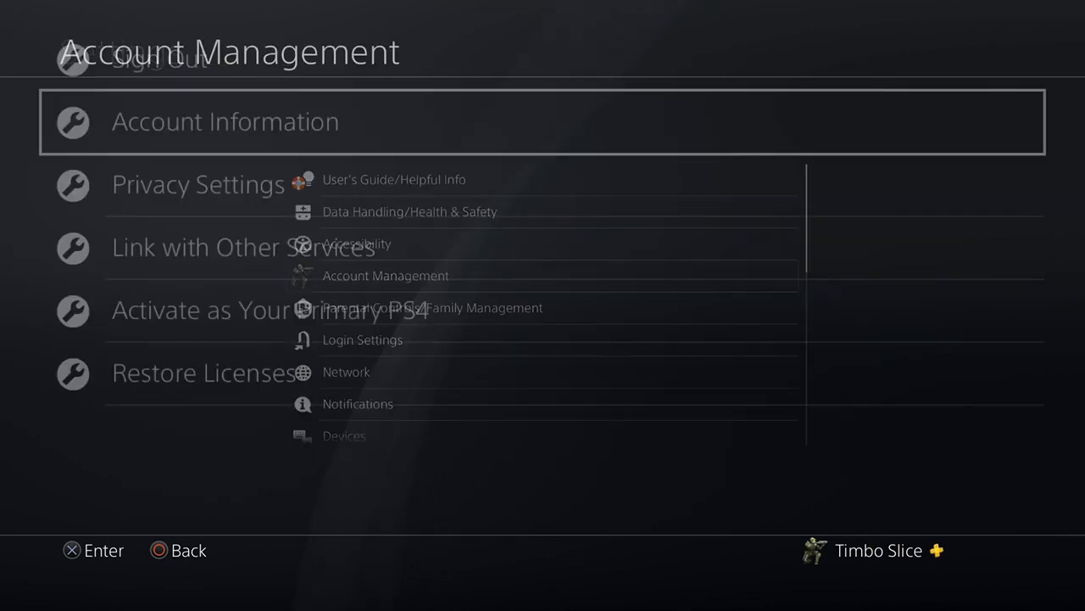
{"action": "key", "text": "Down"}
{"action": "key", "text": "Down"}
{"action": "key", "text": "Return"}
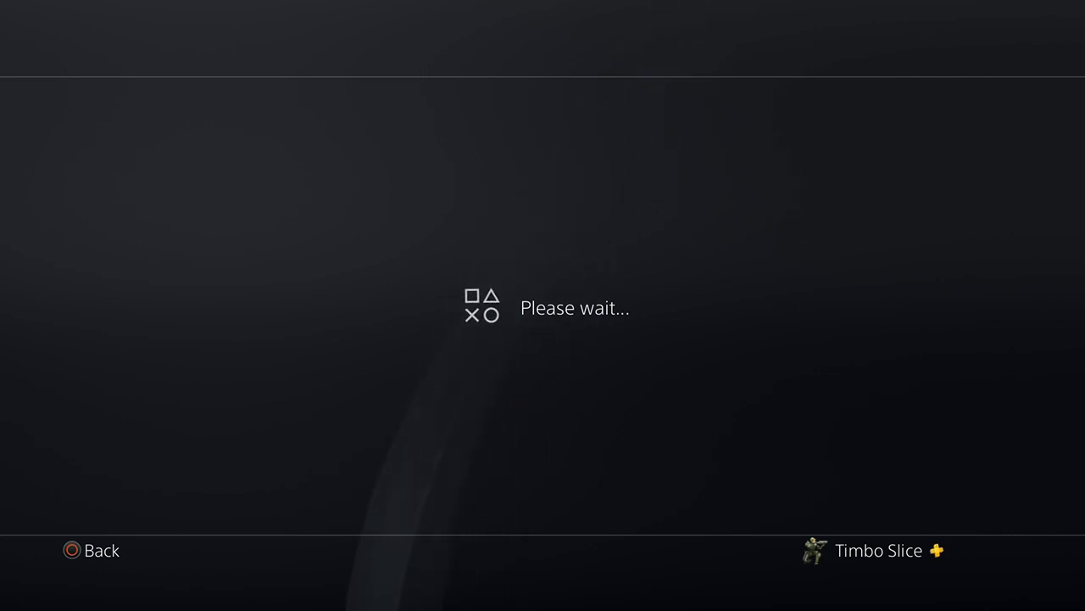
Dismiss error CE-35327-0, retry once more, then return to the home screen.
{"action": "key", "text": "Down"}
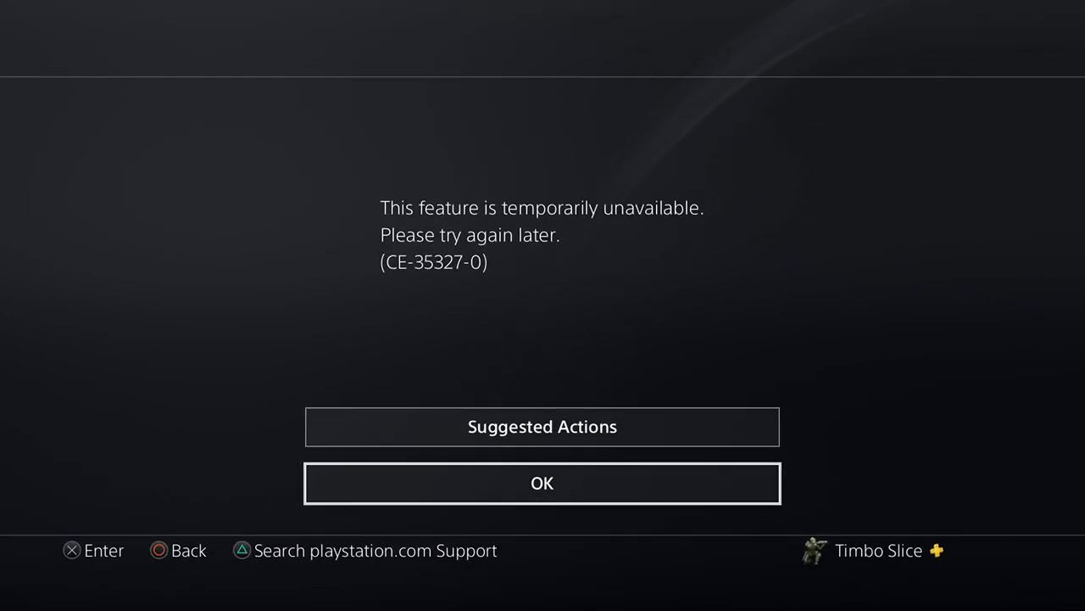
{"action": "key", "text": "Return"}
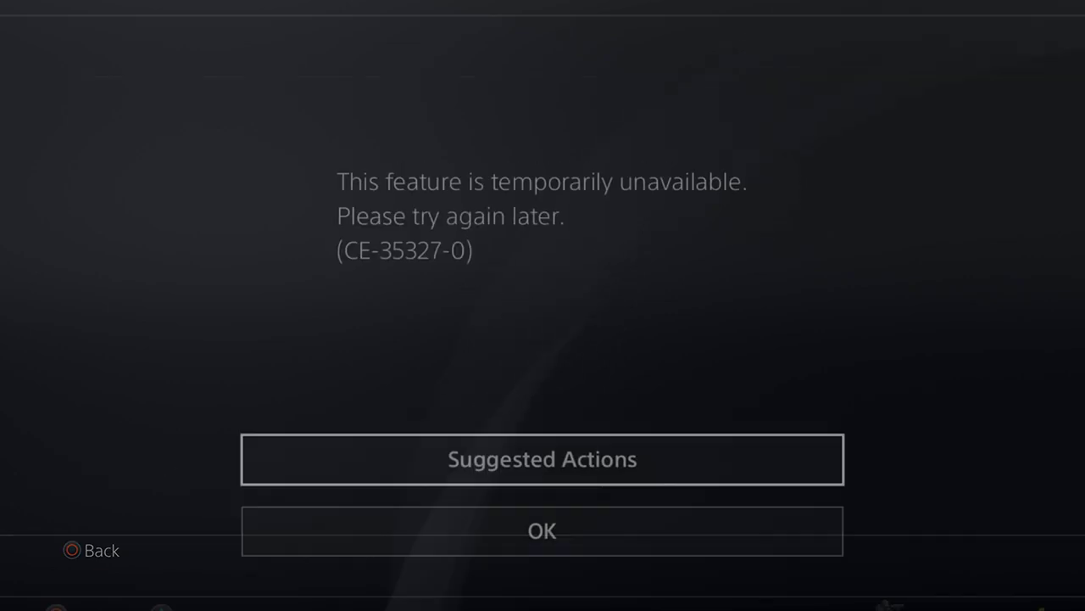
{"action": "key", "text": "Down"}
{"action": "key", "text": "Return"}
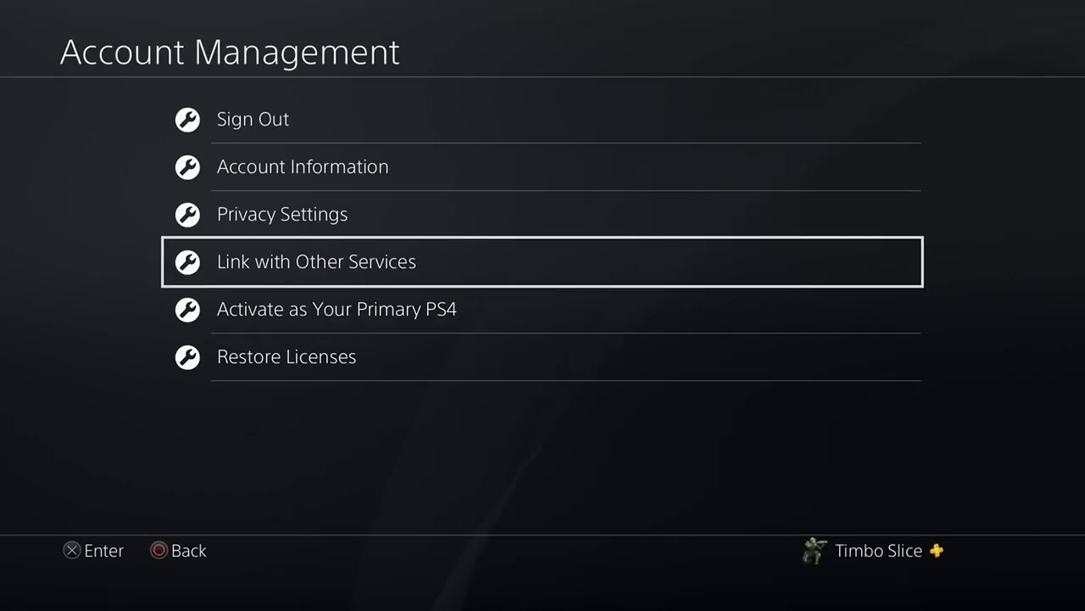
{"action": "key", "text": "Return"}
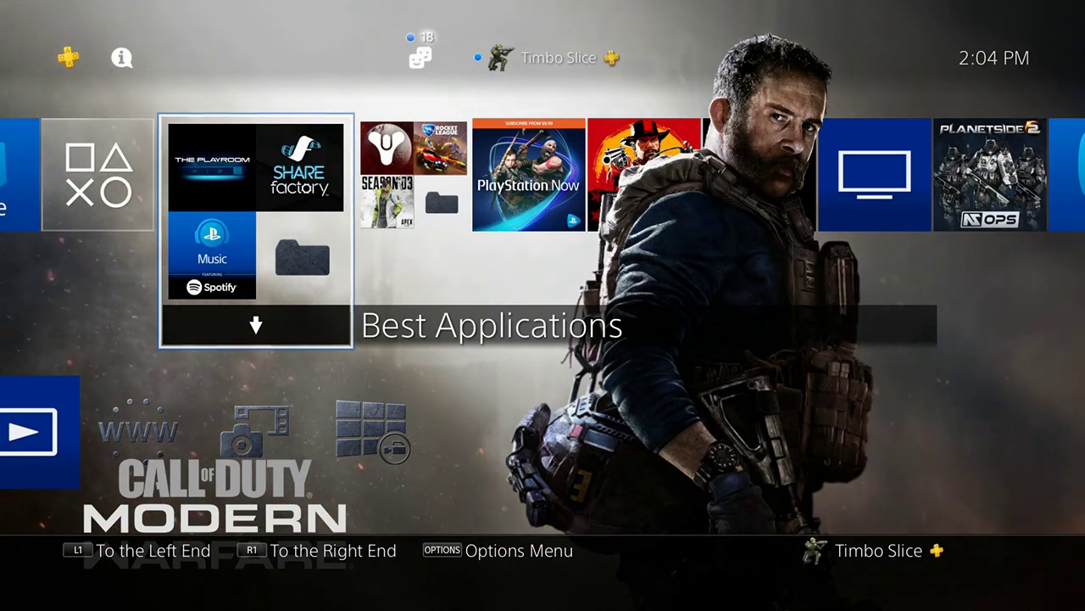
{"action": "key", "text": "End"}
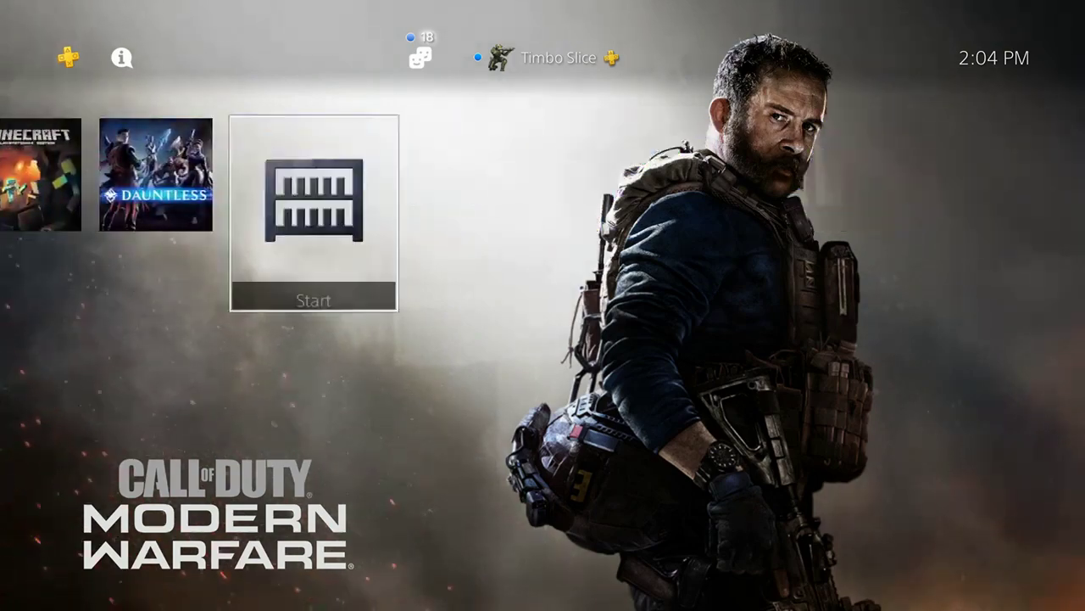
Relaunch Capture Gallery, open the Black Ops 4 folder, and start sharing the 1:16 clip.
{"action": "key", "text": "Return"}
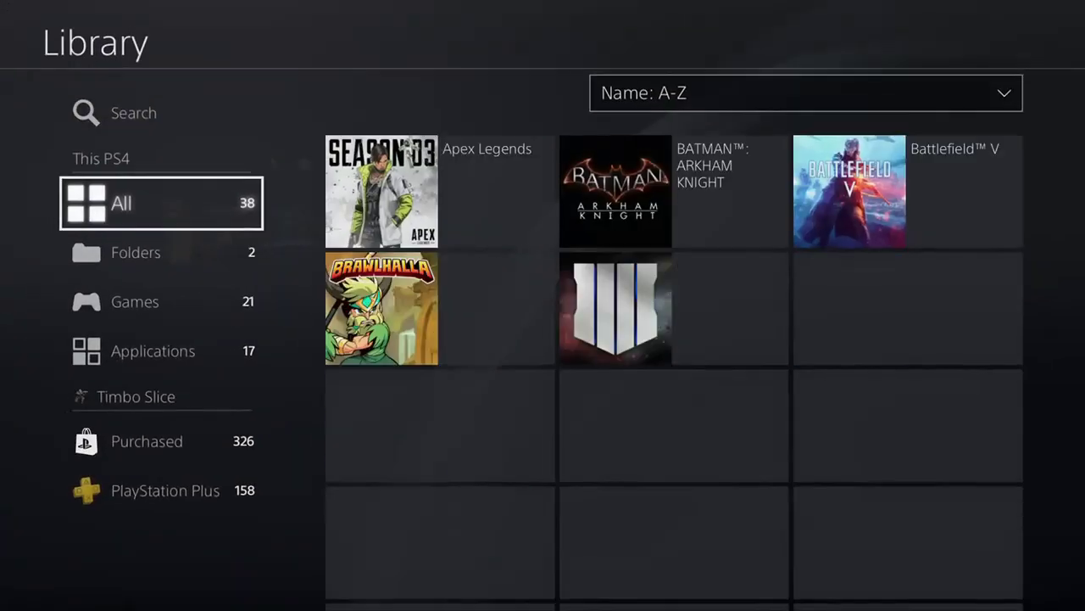
{"action": "key", "text": "Down"}
{"action": "key", "text": "Down"}
{"action": "key", "text": "Down"}
{"action": "key", "text": "Right"}
{"action": "key", "text": "Return"}
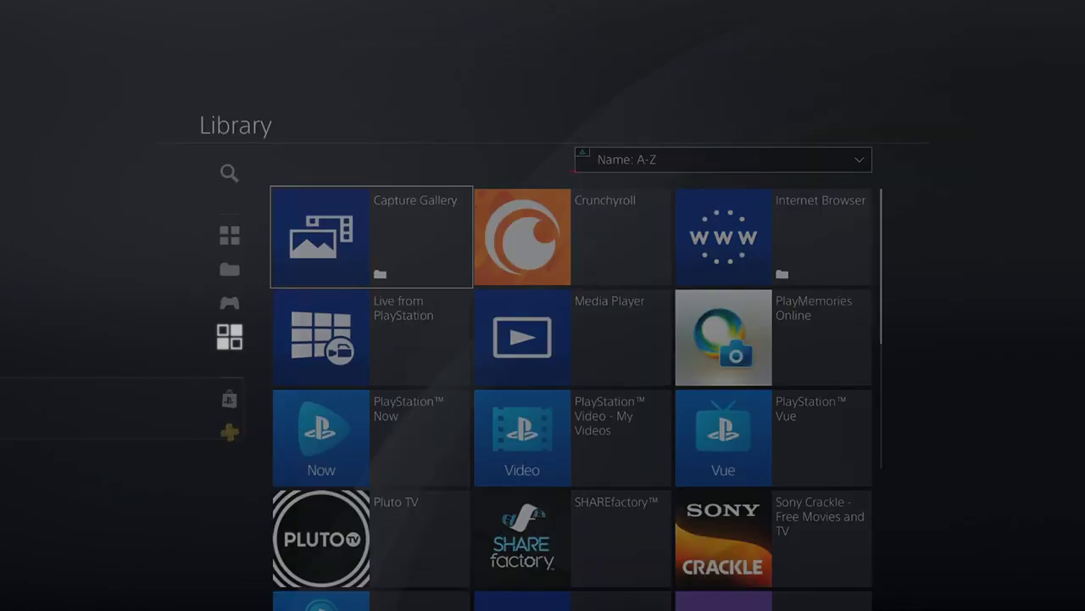
{"action": "key", "text": "Return"}
{"action": "key", "text": "Right"}
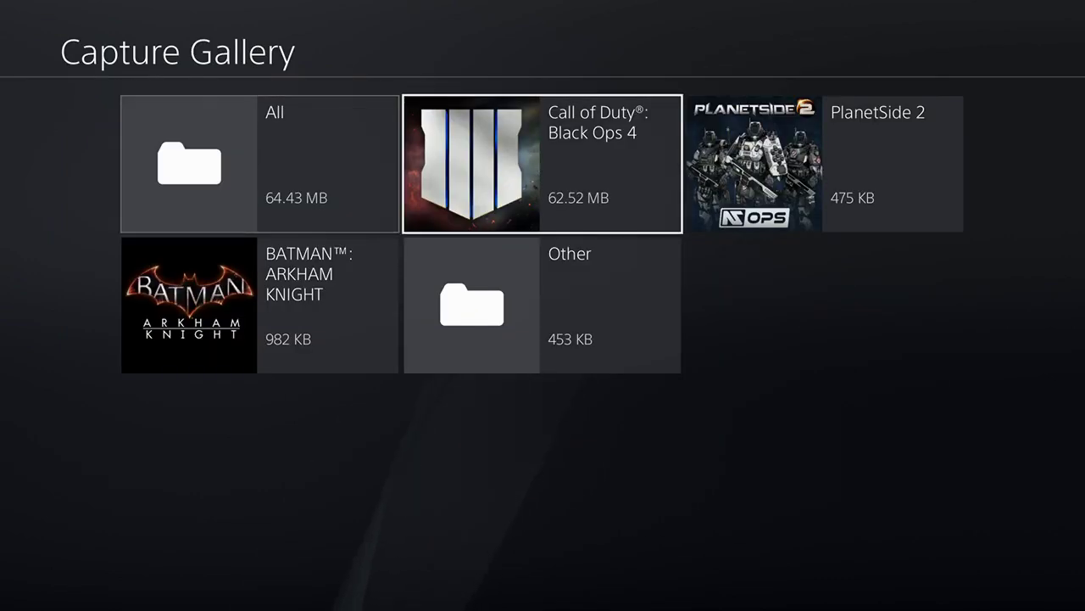
{"action": "key", "text": "Return"}
{"action": "key", "text": "Right"}
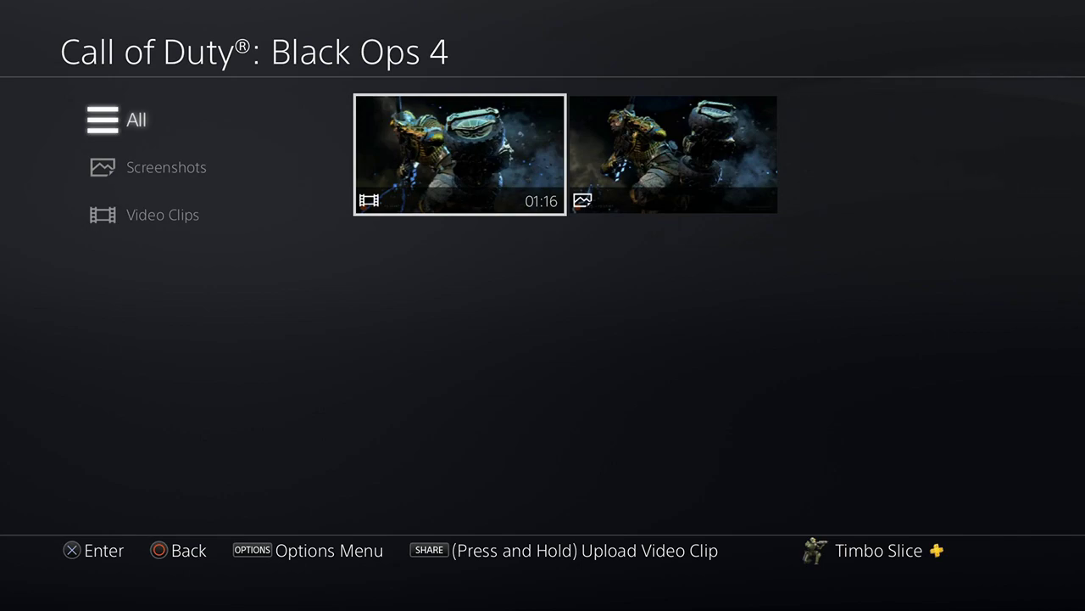
{"action": "key", "text": "Return"}
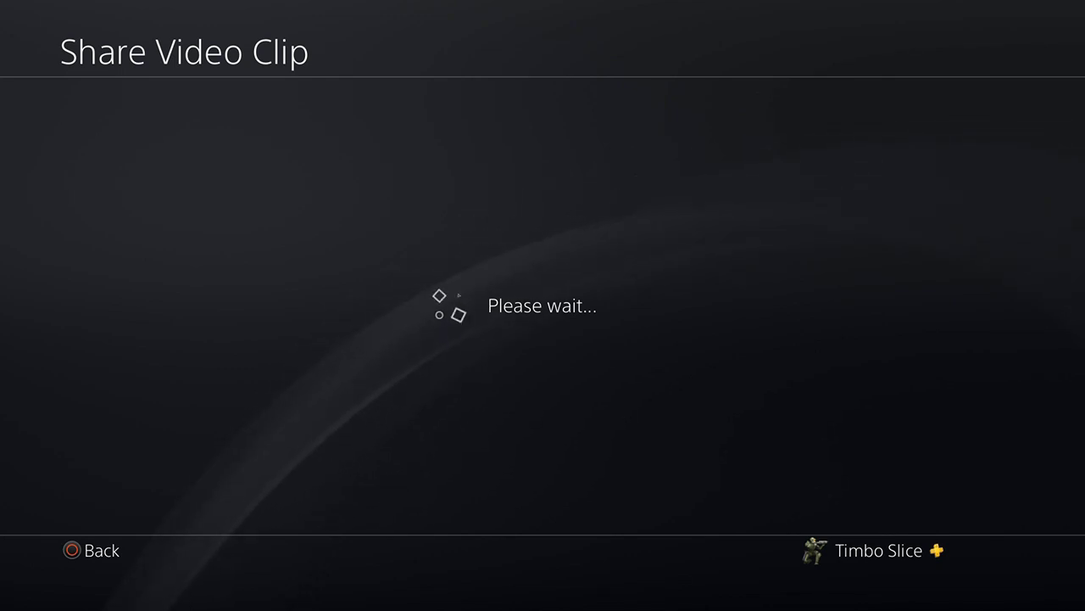
Share the clip to YouTube with Privacy set to Private.
{"action": "key", "text": "Up"}
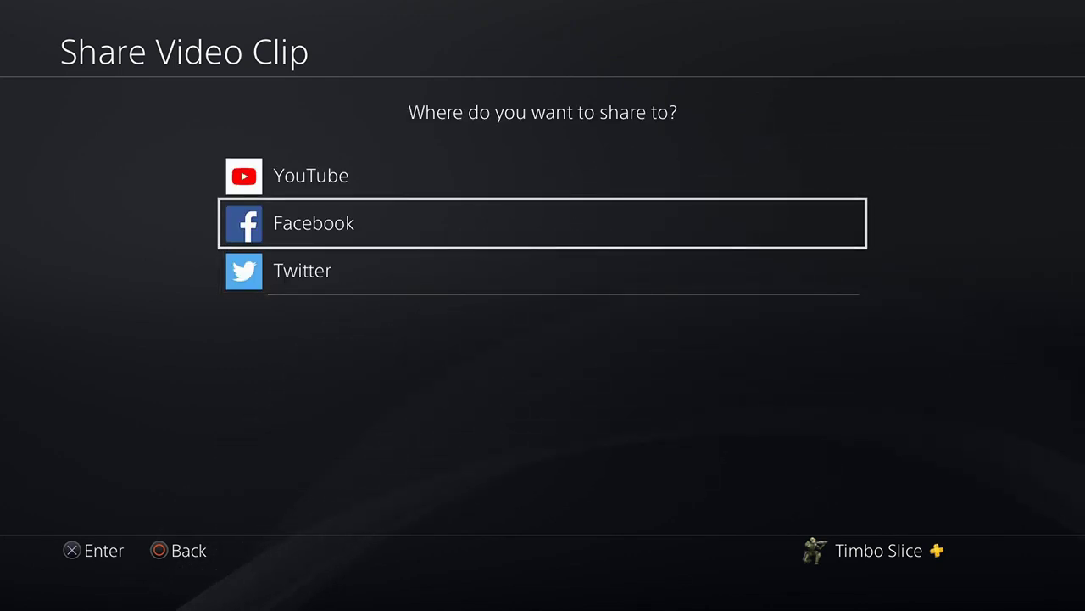
{"action": "key", "text": "Up"}
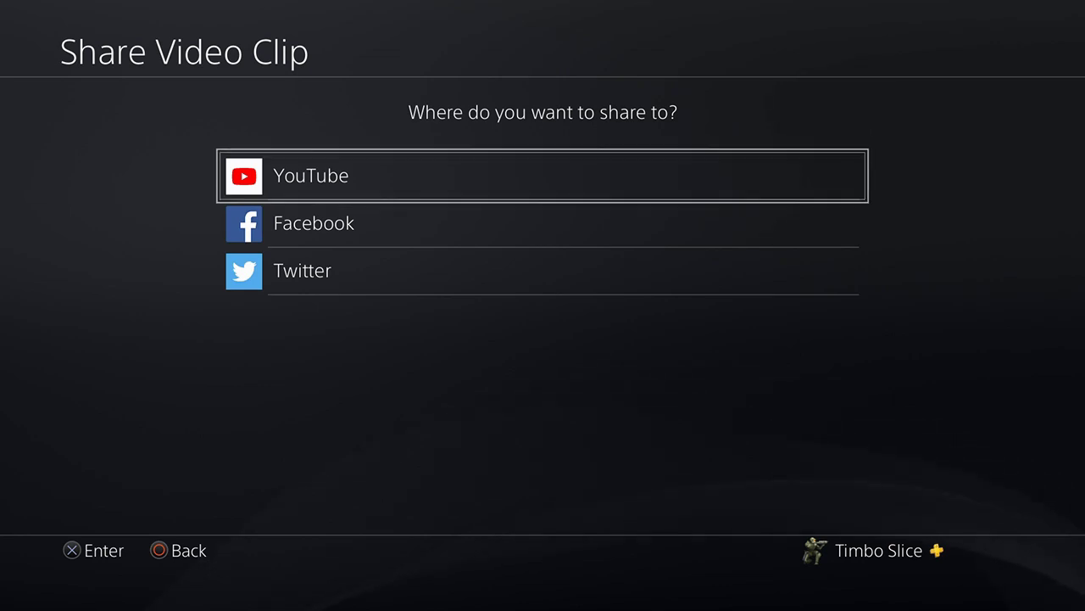
{"action": "key", "text": "Return"}
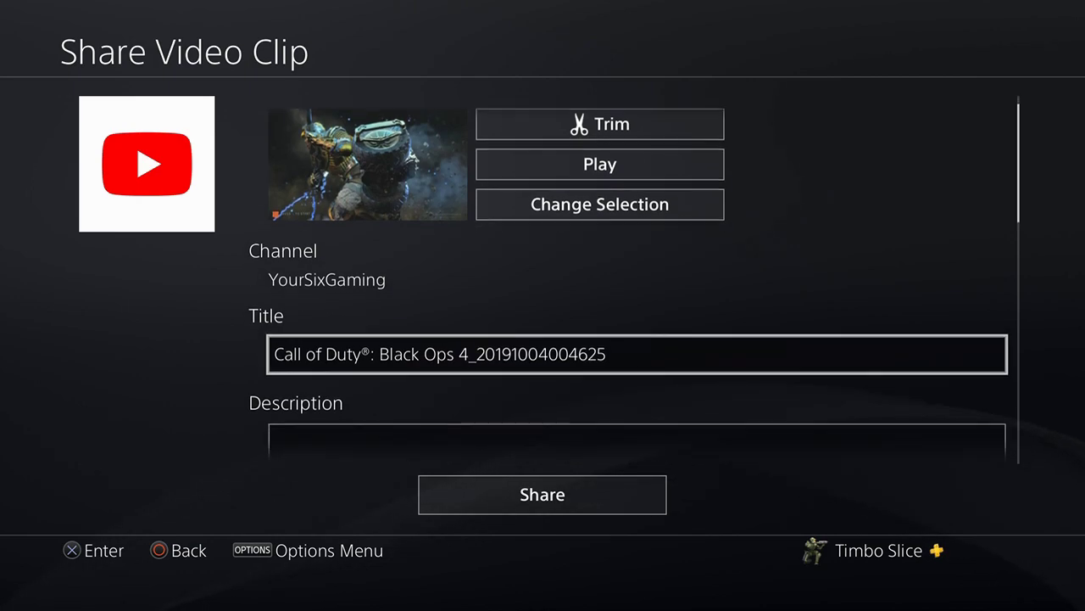
{"action": "key", "text": "Down"}
{"action": "key", "text": "Down"}
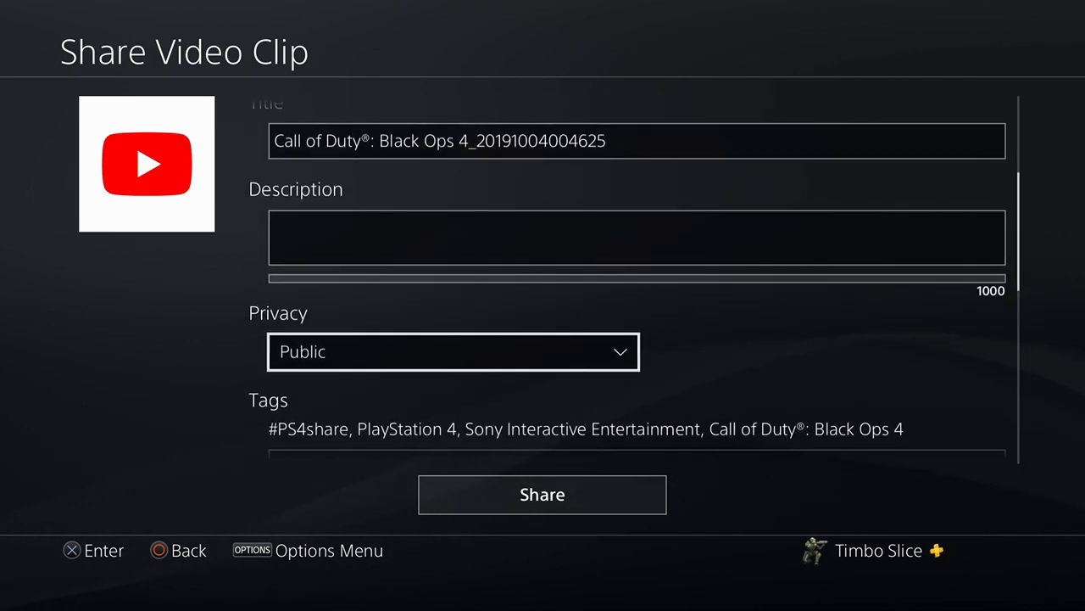
{"action": "key", "text": "Return"}
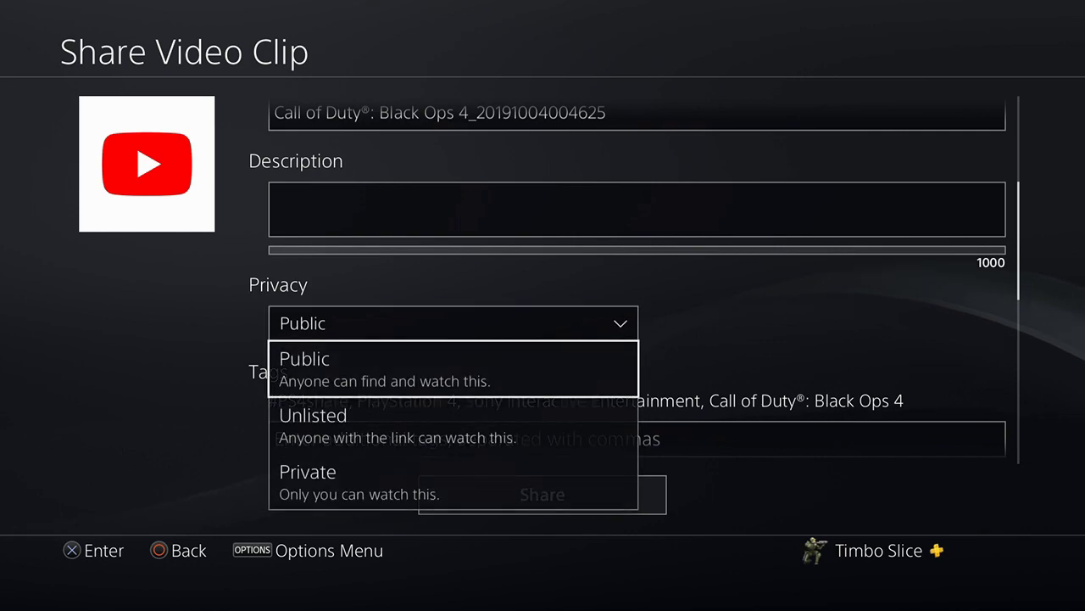
{"action": "key", "text": "Down"}
{"action": "key", "text": "Down"}
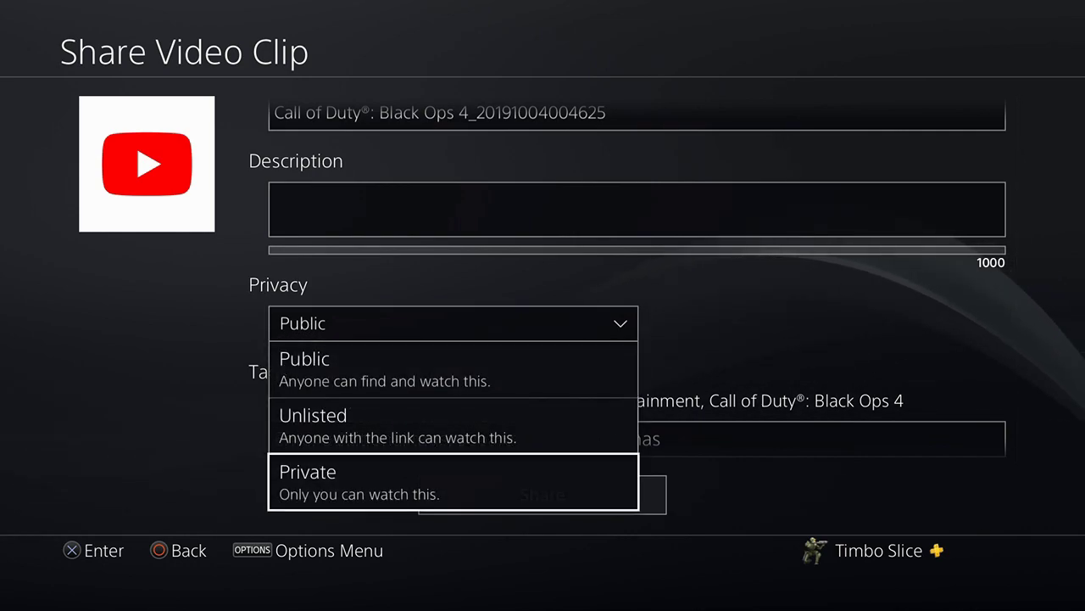
{"action": "key", "text": "Return"}
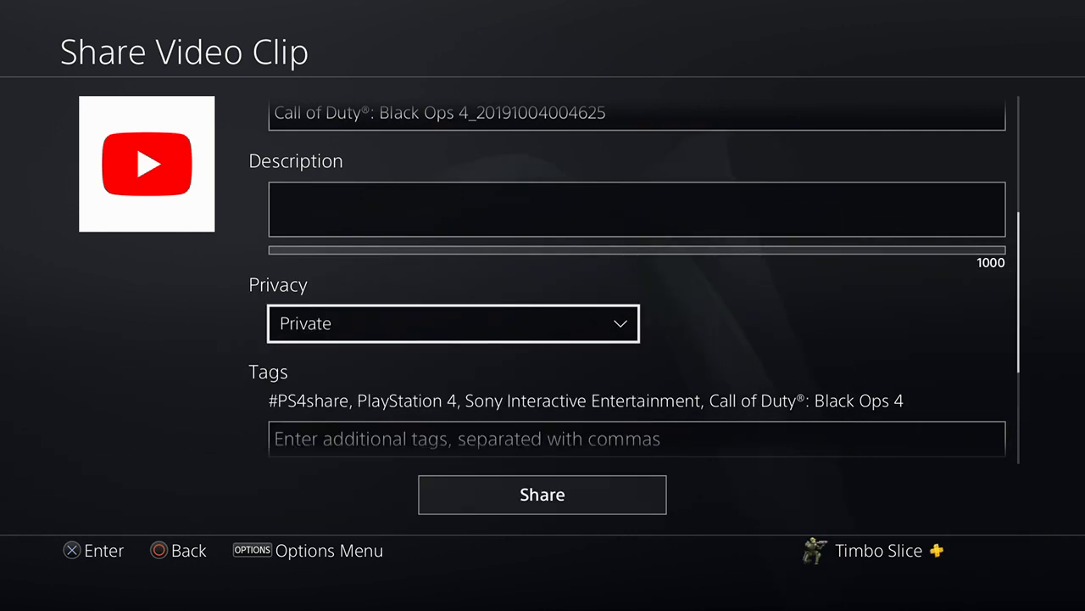
{"action": "key", "text": "Down"}
{"action": "key", "text": "Down"}
{"action": "key", "text": "Down"}
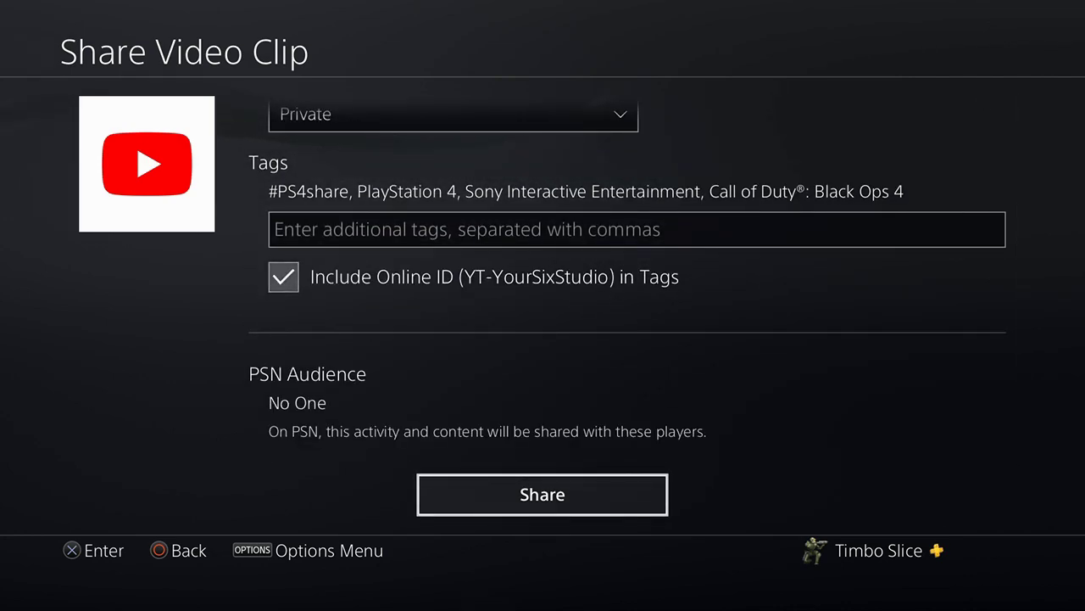
{"action": "key", "text": "Return"}
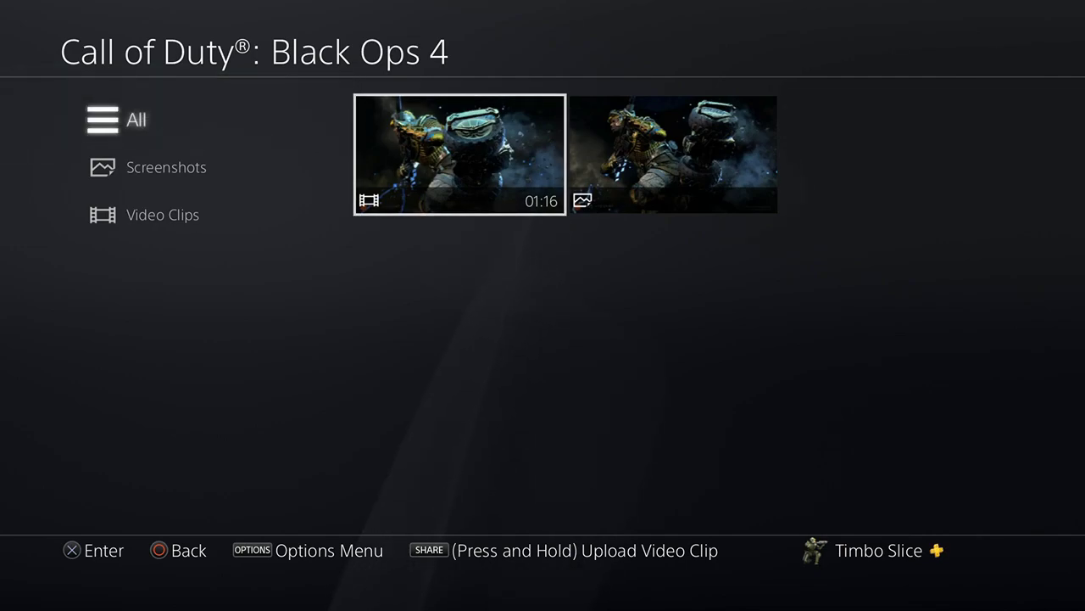
Return to the home screen and open Notifications to check upload progress.
{"action": "key", "text": "Escape"}
{"action": "key", "text": "Up"}
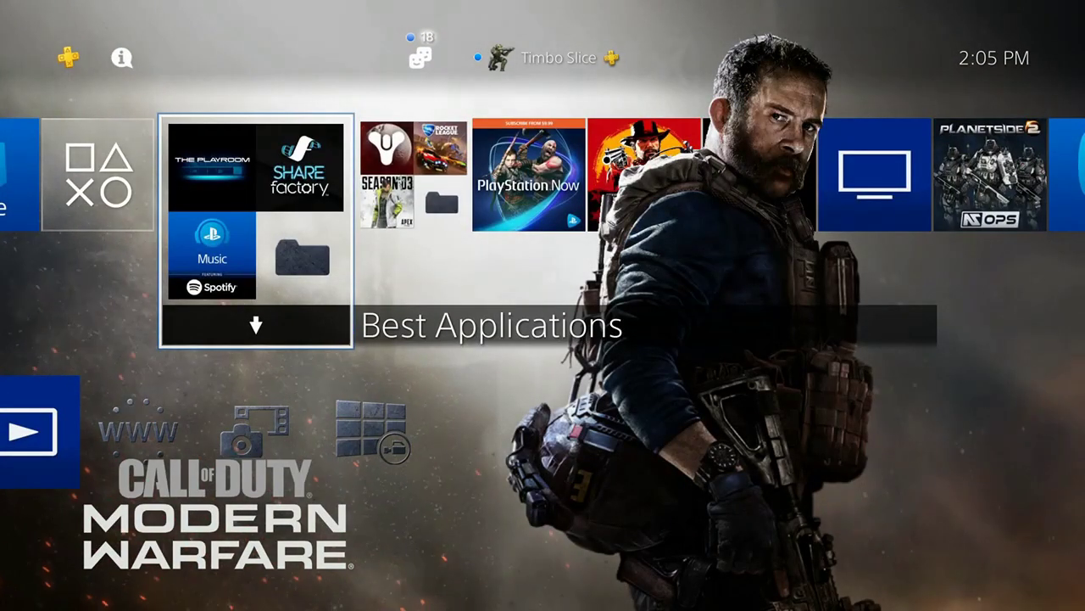
{"action": "key", "text": "Up"}
{"action": "key", "text": "Return"}
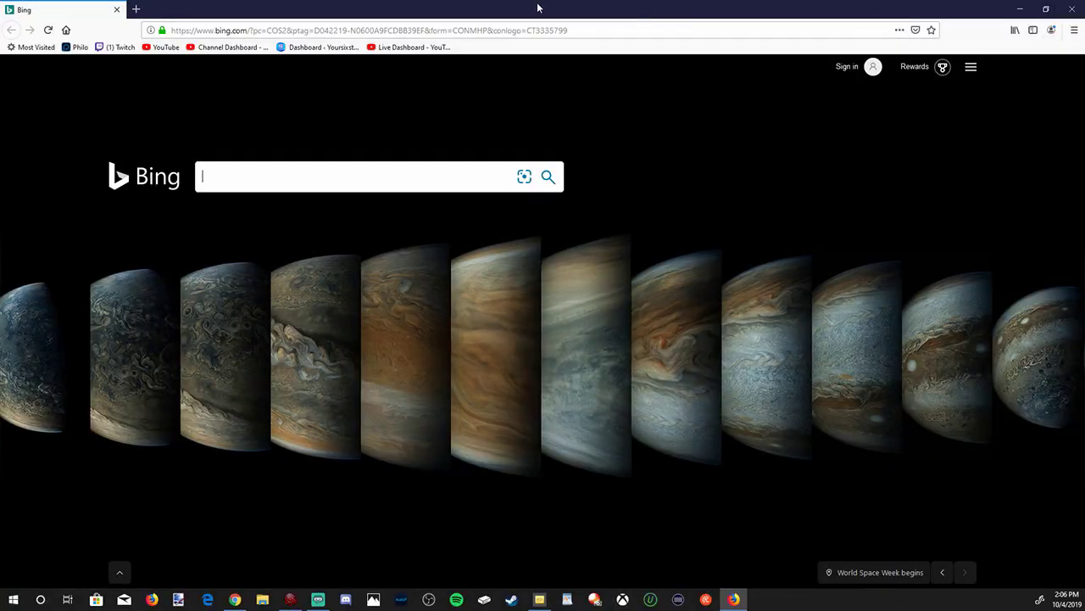
Load youtube.com, open YouTube Studio from the avatar menu, and show the Videos list.
{"action": "left_click", "coordinate": [501, 31]}
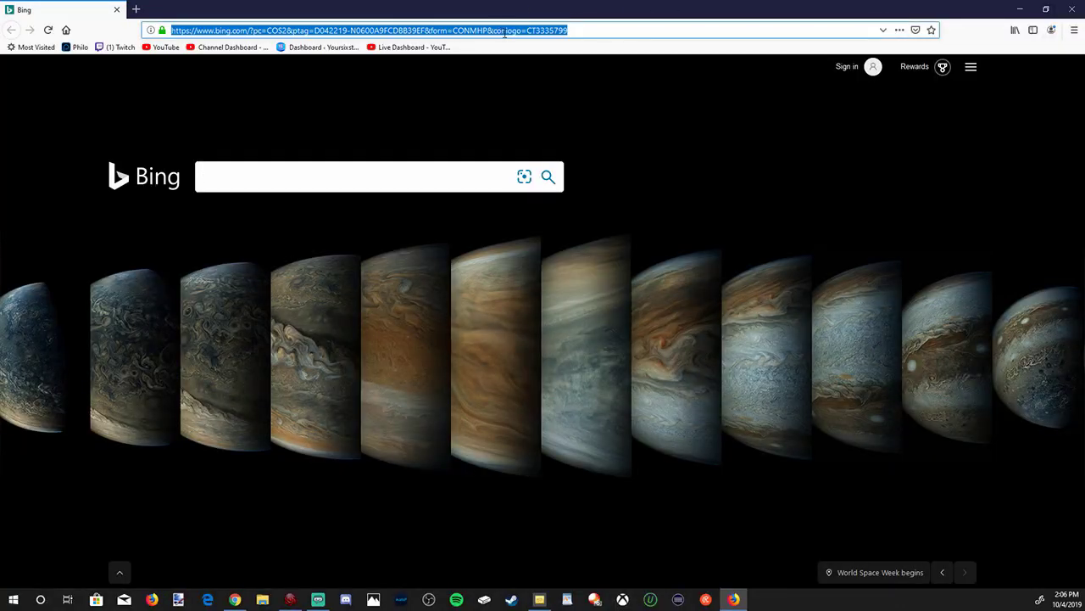
{"action": "type", "text": "you"}
{"action": "key", "text": "Return"}
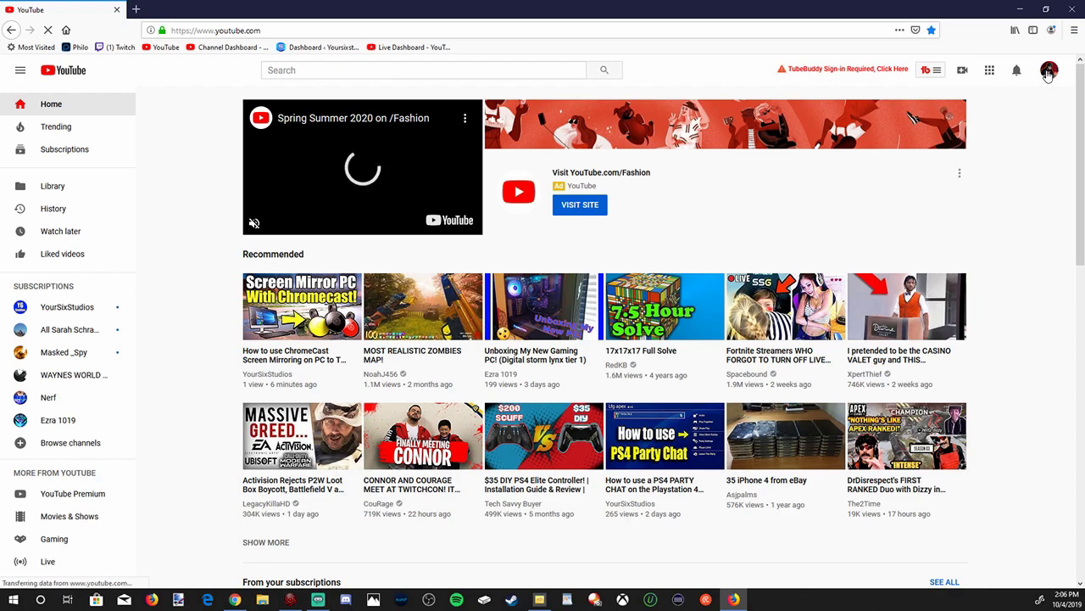
{"action": "left_click", "coordinate": [1049, 73]}
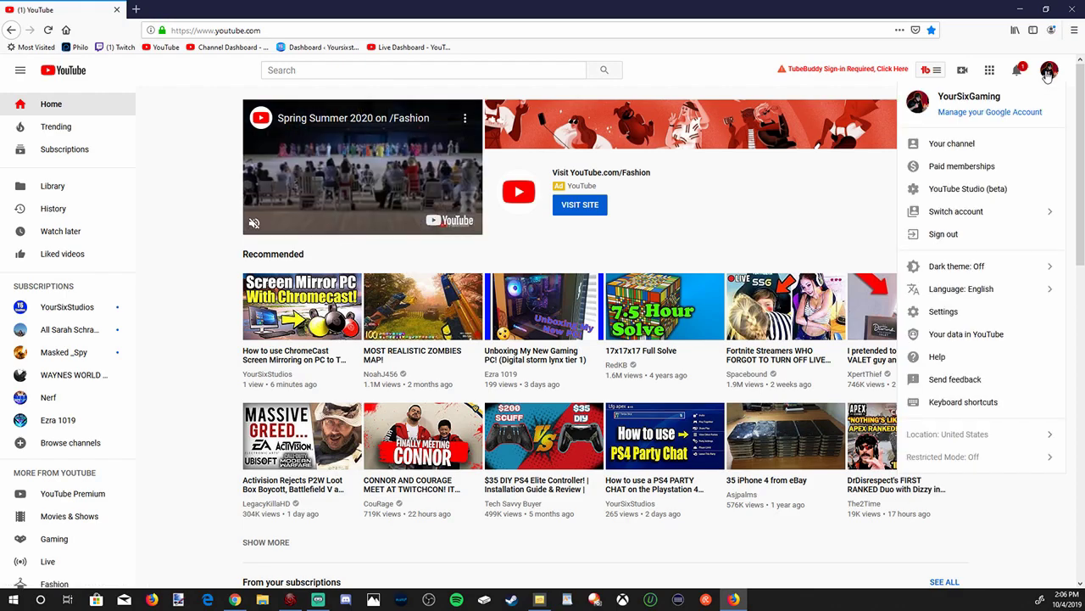
{"action": "left_click", "coordinate": [976, 201]}
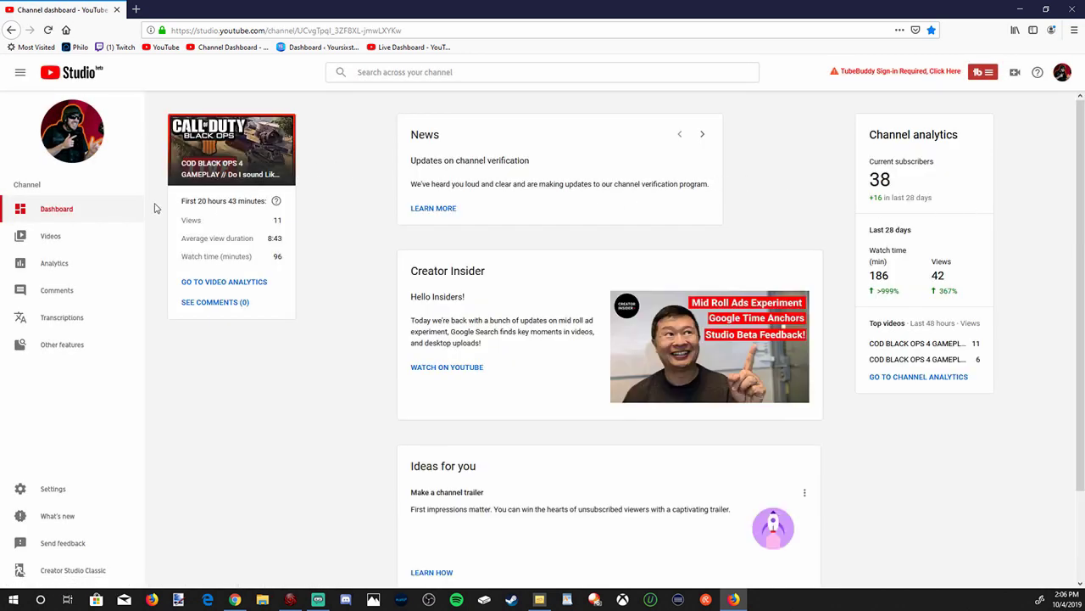
{"action": "left_click", "coordinate": [49, 245]}
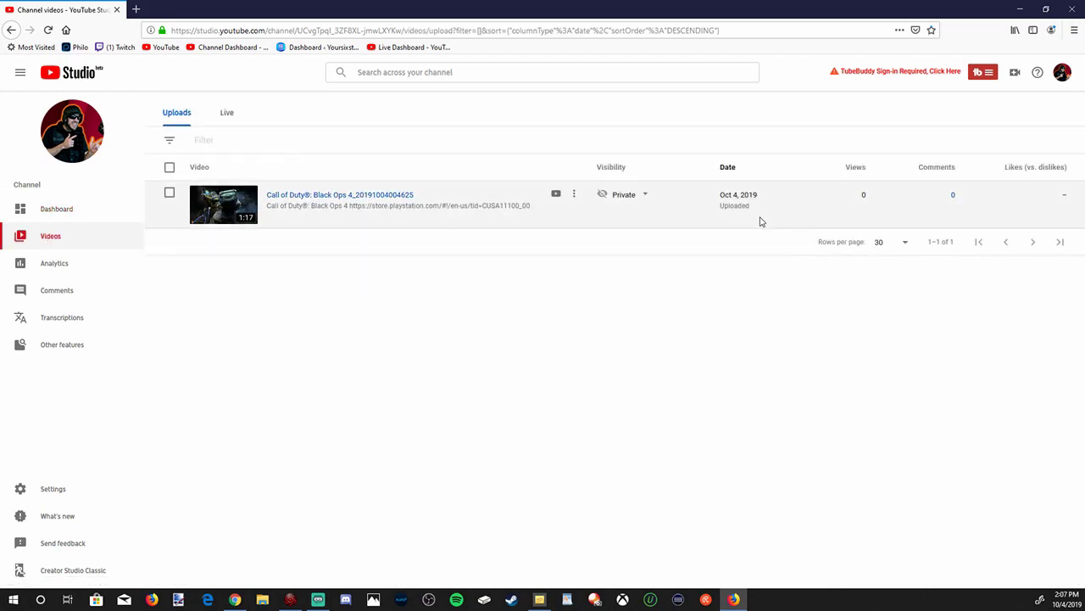
Open the Black Ops 4 upload's details, play it full screen to about 0:10, then pause.
{"action": "left_click", "coordinate": [231, 219]}
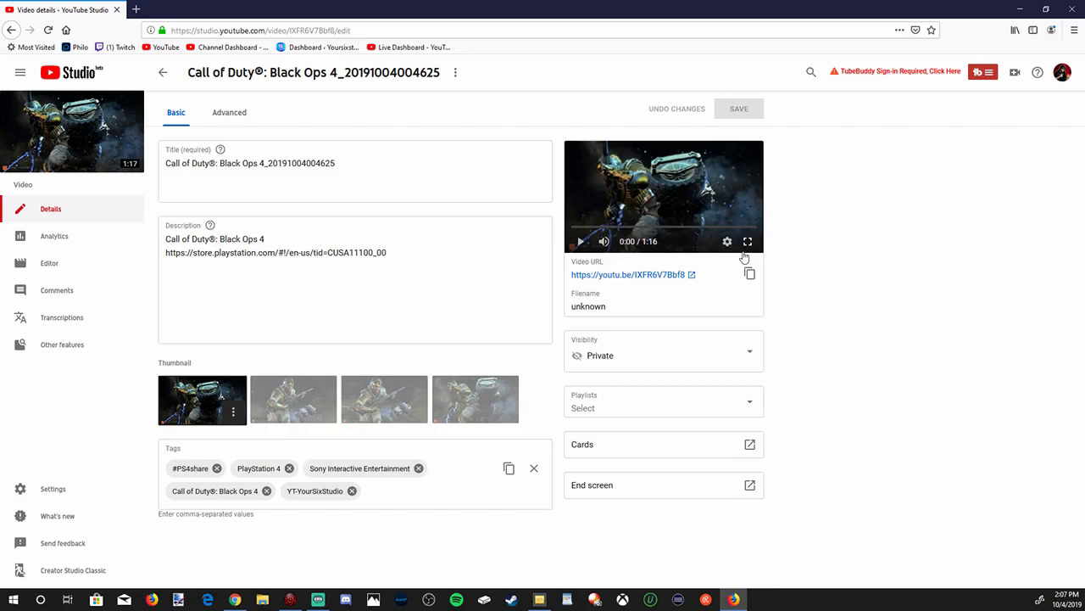
{"action": "left_click", "coordinate": [748, 243]}
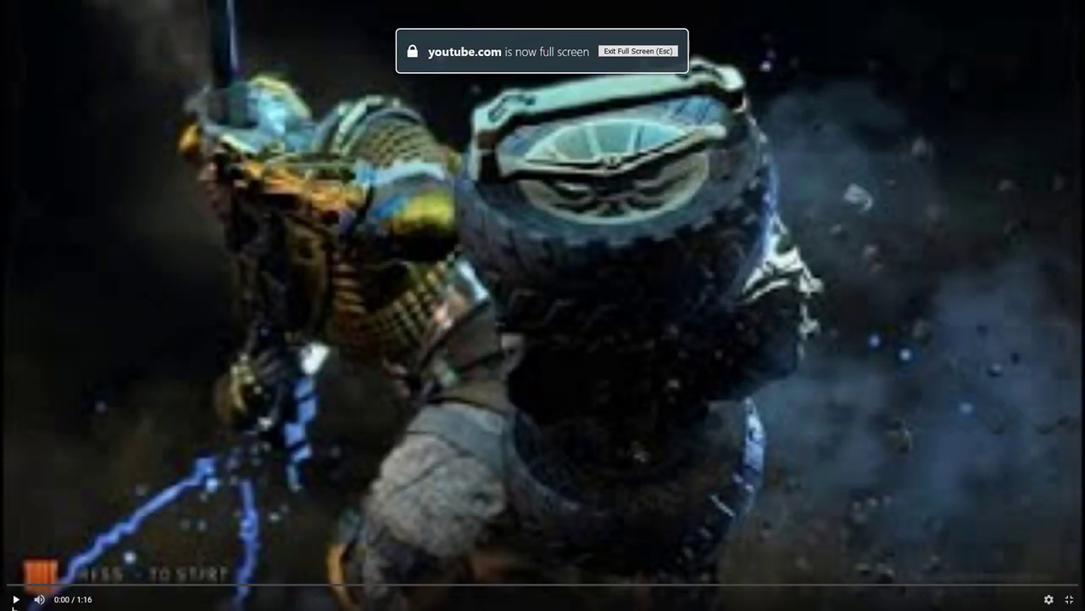
{"action": "left_click", "coordinate": [15, 600]}
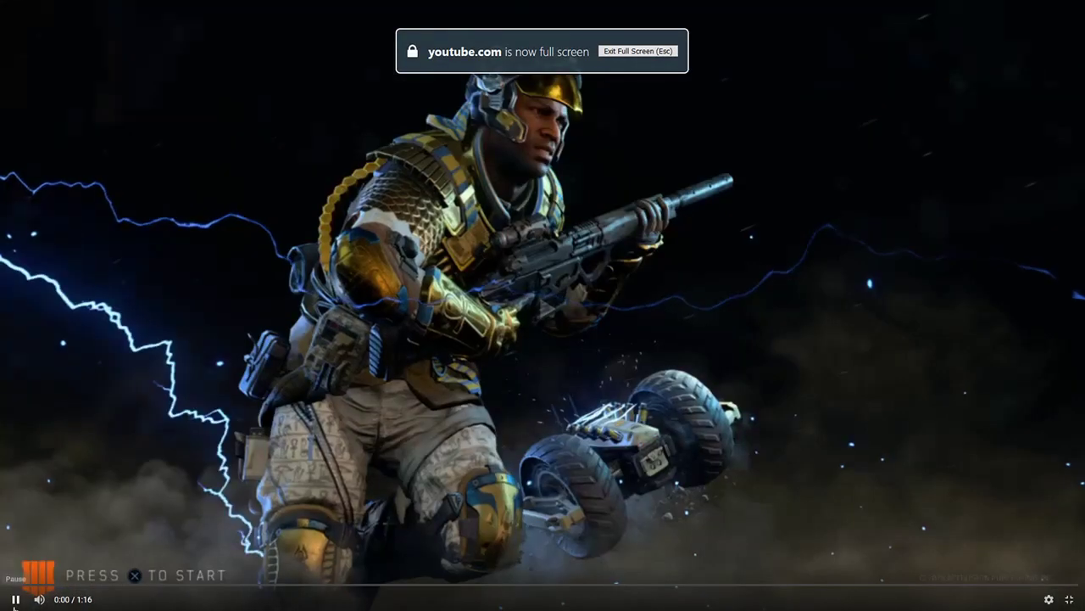
{"action": "left_click", "coordinate": [164, 584]}
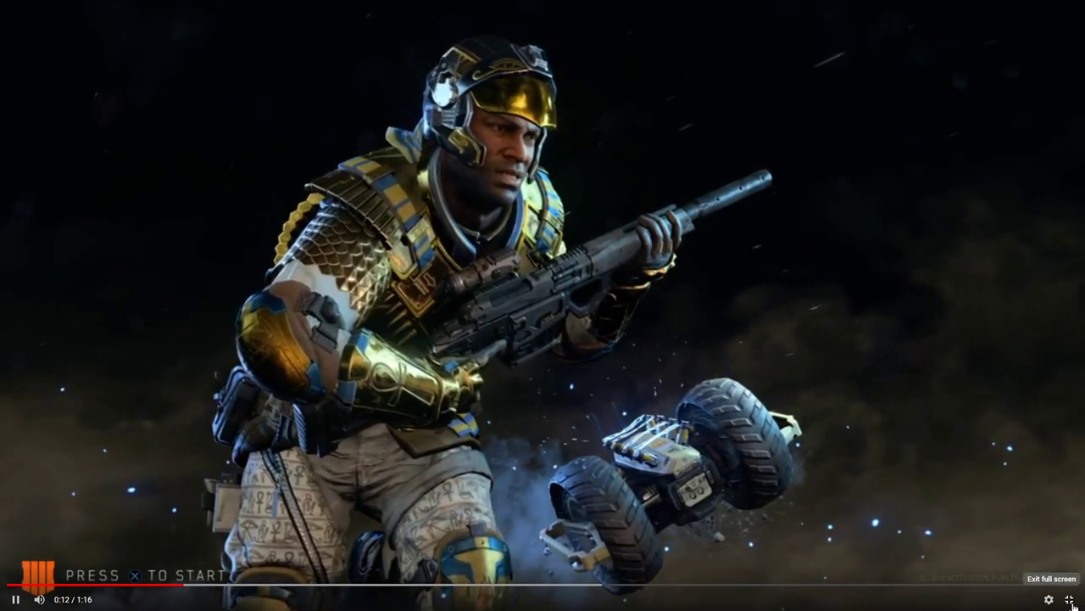
{"action": "left_click", "coordinate": [1070, 600]}
{"action": "left_click", "coordinate": [581, 242]}
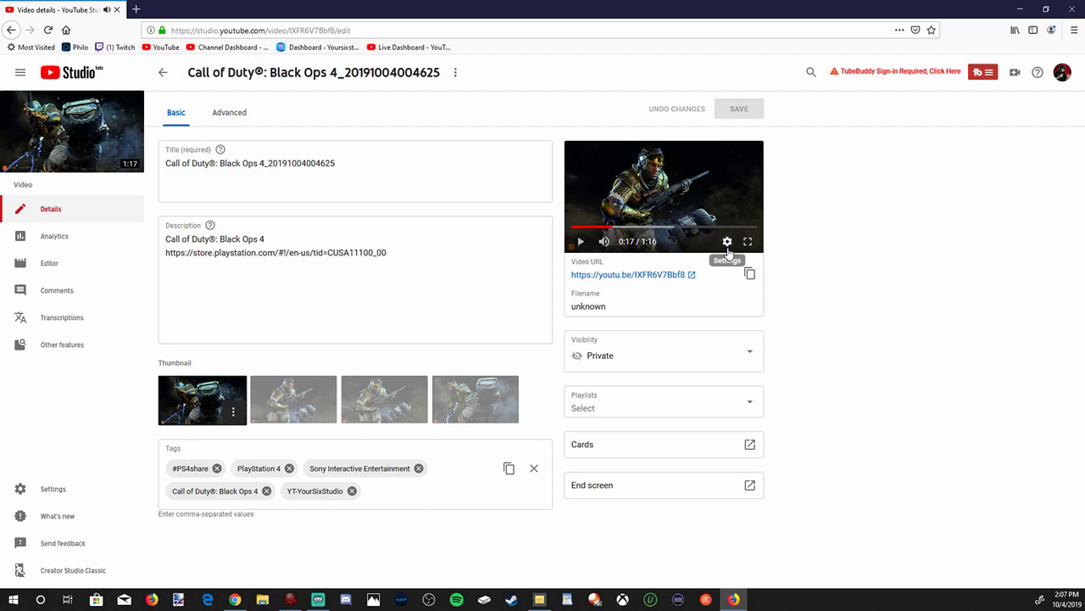
Return to the uploads list, check the Private Black Ops 4 clip's options, then minimize Firefox.
{"action": "left_click", "coordinate": [163, 73]}
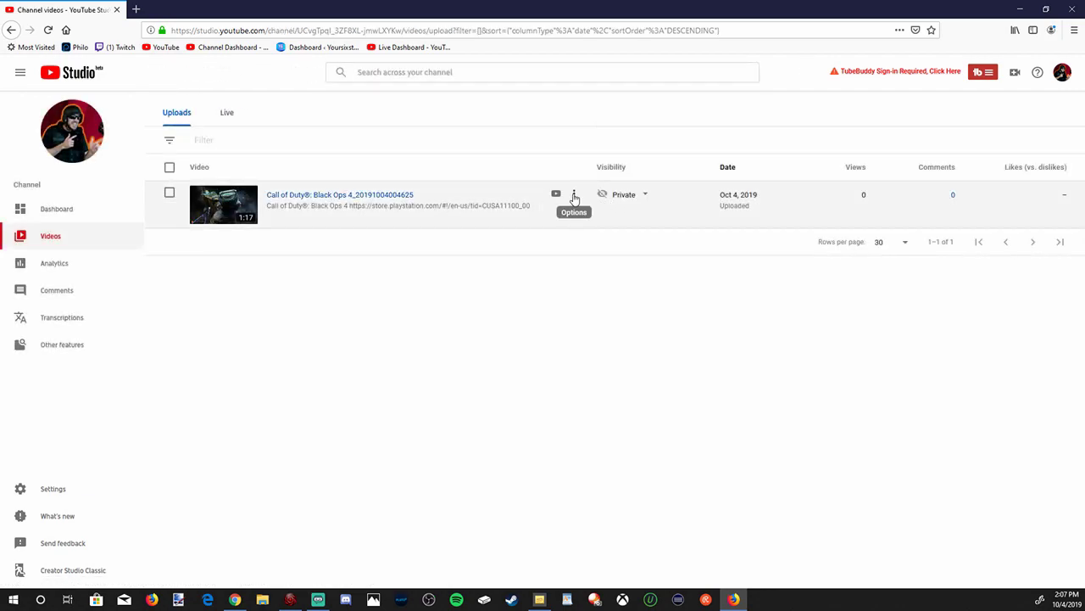
{"action": "left_click", "coordinate": [574, 196]}
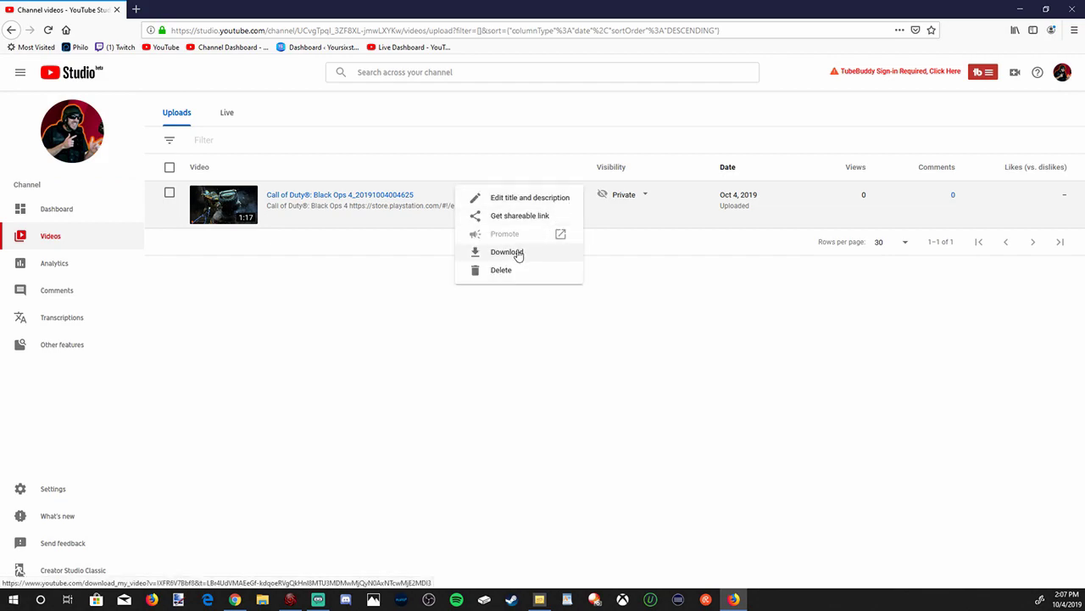
{"action": "left_click", "coordinate": [517, 363]}
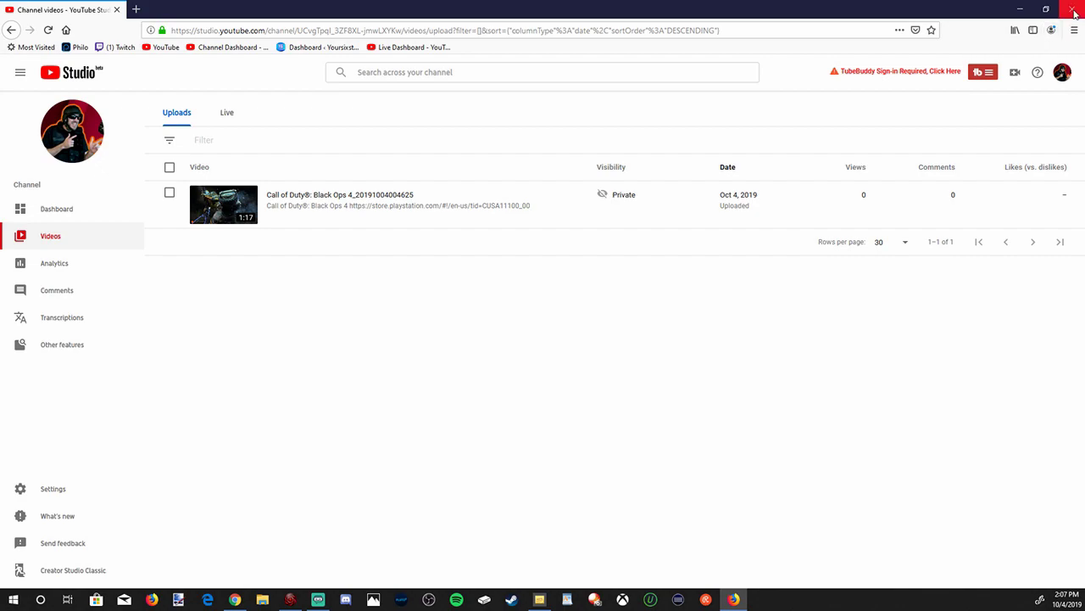
{"action": "left_click", "coordinate": [1014, 10]}
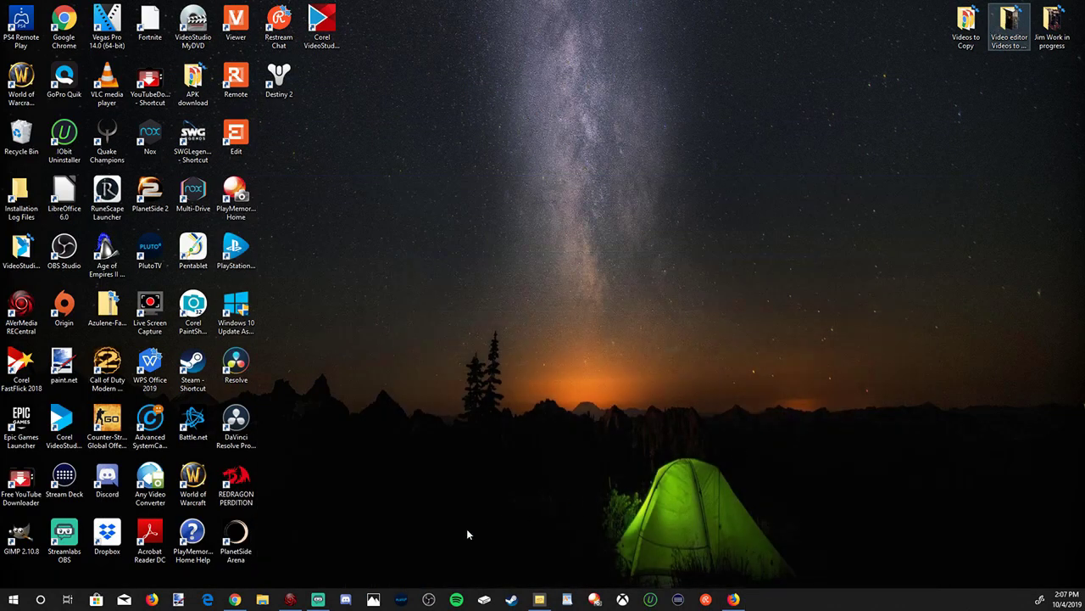